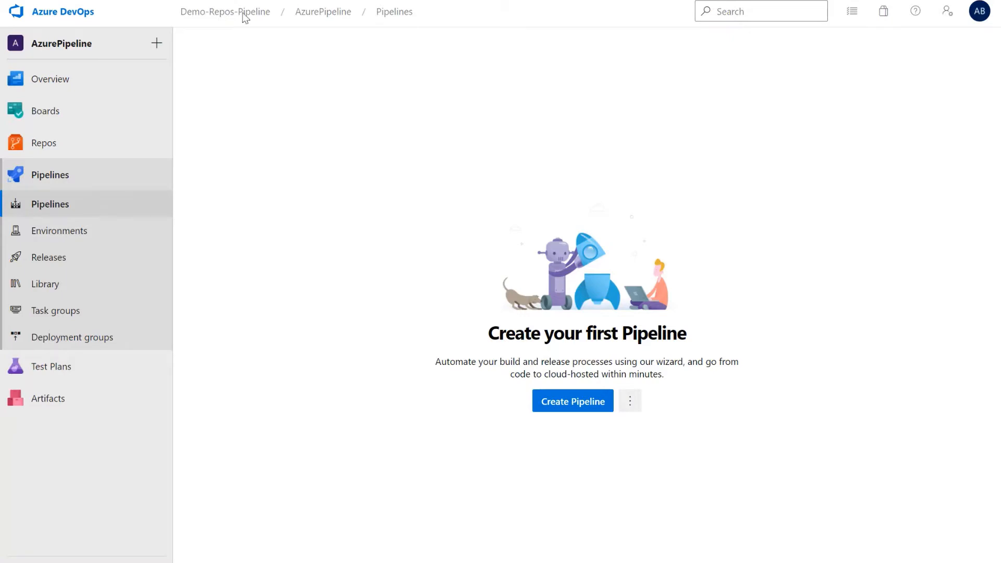
- Open the files page of the AzurePipeline project's repository
{"action": "left_click", "coordinate": [219, 1]}
{"action": "left_click", "coordinate": [58, 147]}
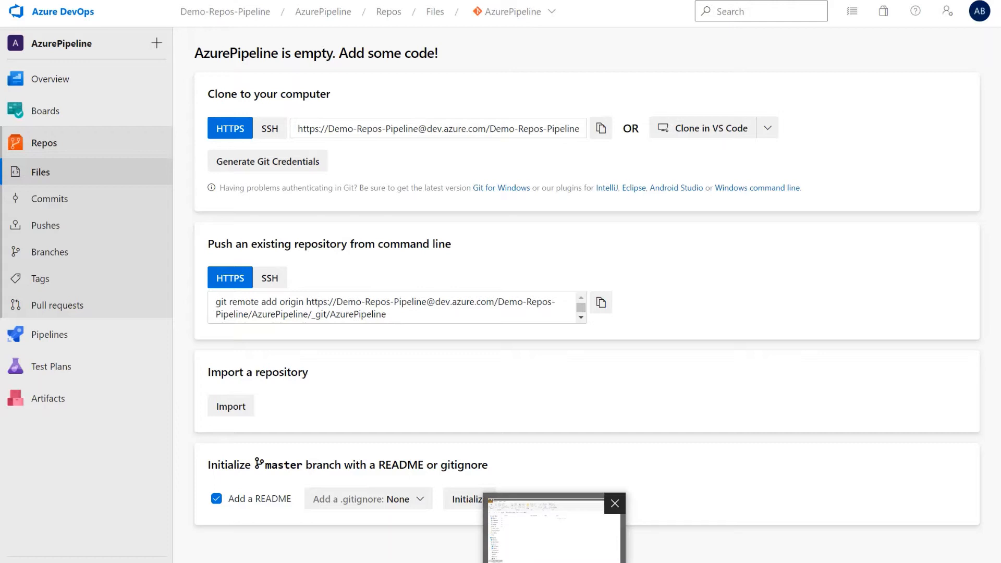
- Switch to File Explorer and open a command prompt in the Azure-DevOps folder
{"action": "left_click", "coordinate": [553, 556]}
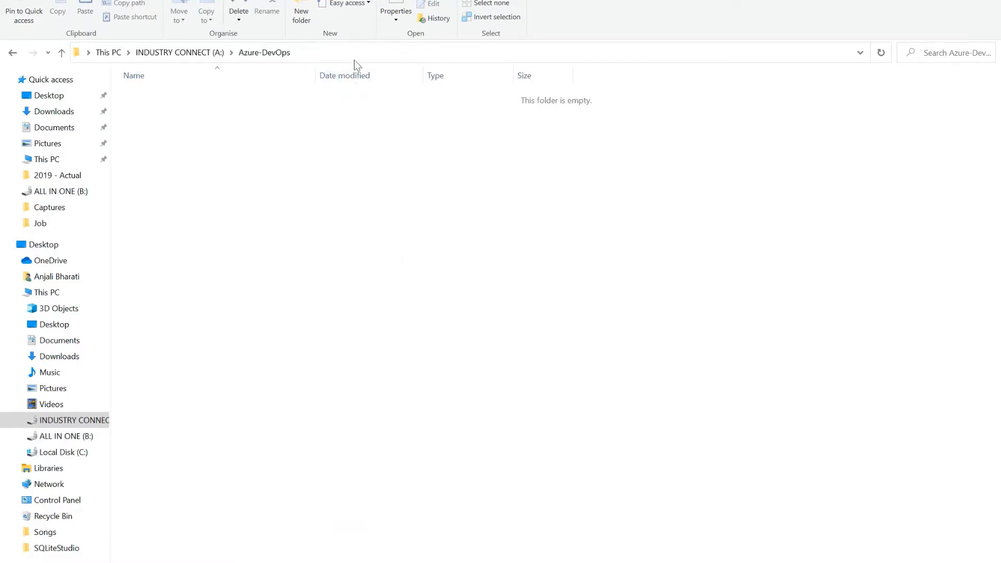
{"action": "left_click", "coordinate": [334, 52]}
{"action": "type", "text": "cmd"}
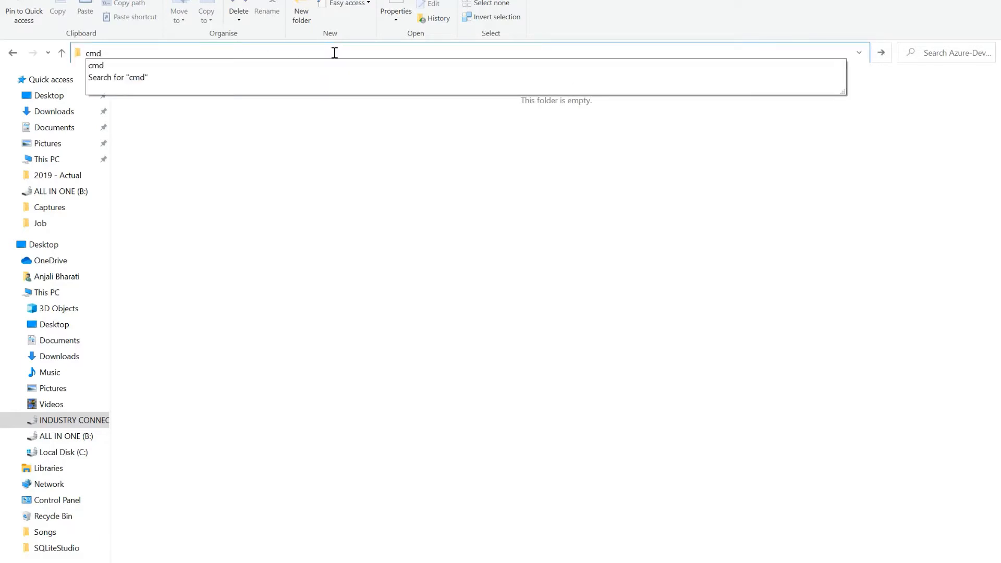
{"action": "key", "text": "Return"}
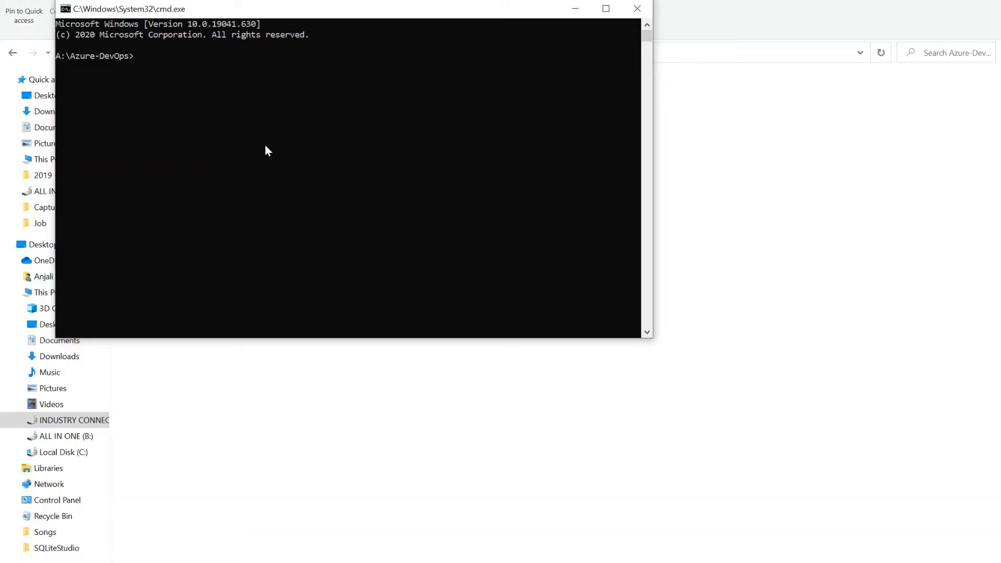
- Create an ASP.NET Core MVC project in the Azure-DevOps folder with "dotnet new mvc" and view the generated files
{"action": "type", "text": "dotnet new mvc"}
{"action": "key", "text": "Return"}
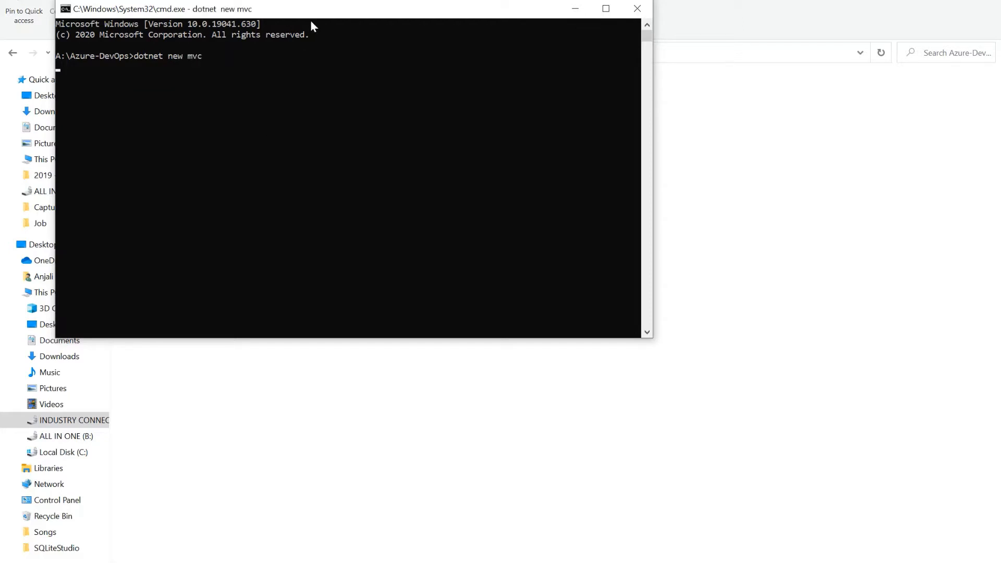
{"action": "left_click_drag", "start_coordinate": [332, 9], "coordinate": [622, 134]}
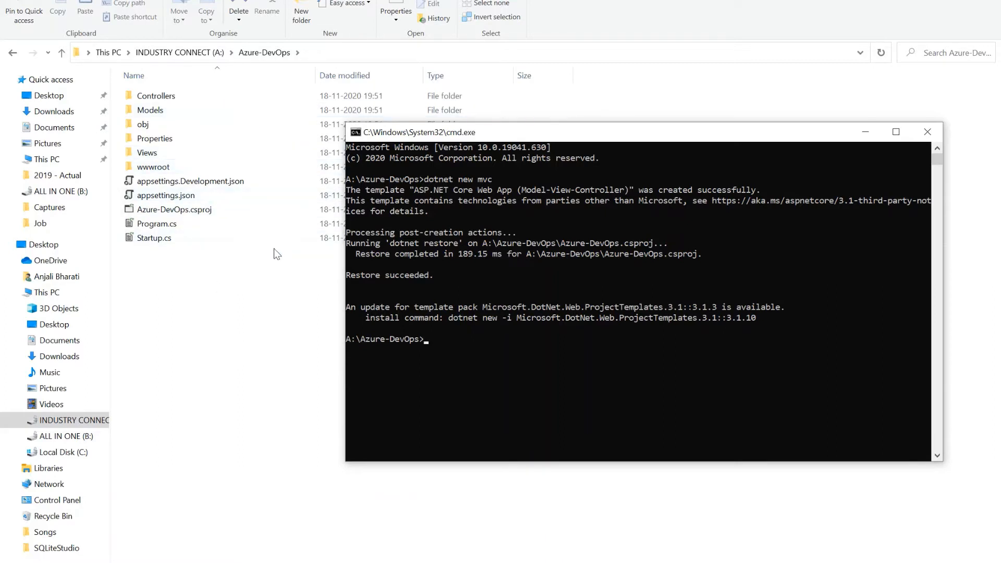
{"action": "left_click_drag", "start_coordinate": [257, 276], "coordinate": [336, 339]}
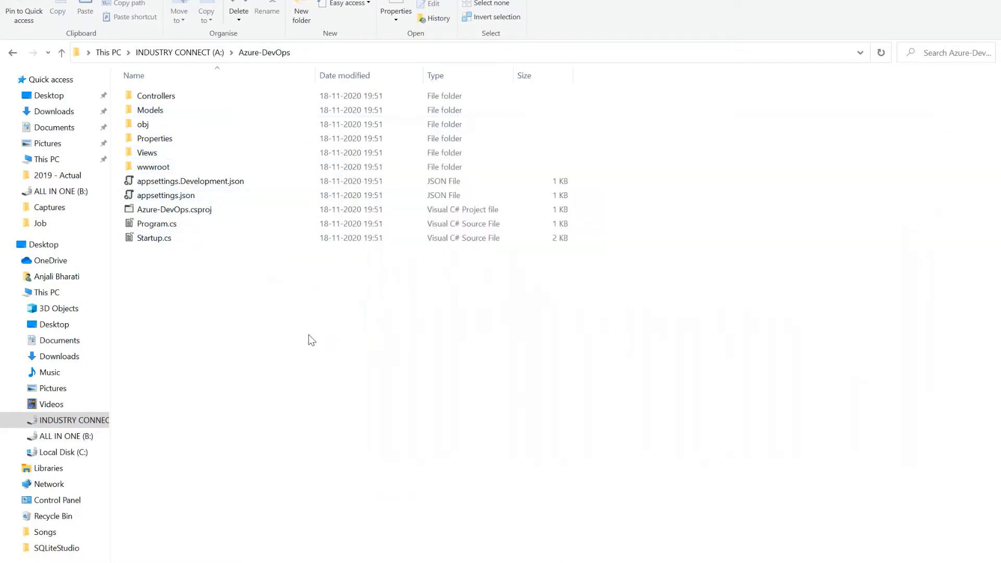
- In the command prompt, initialize a Git repository with "git init" and stage every project file with "git add --all"
{"action": "left_click", "coordinate": [662, 557]}
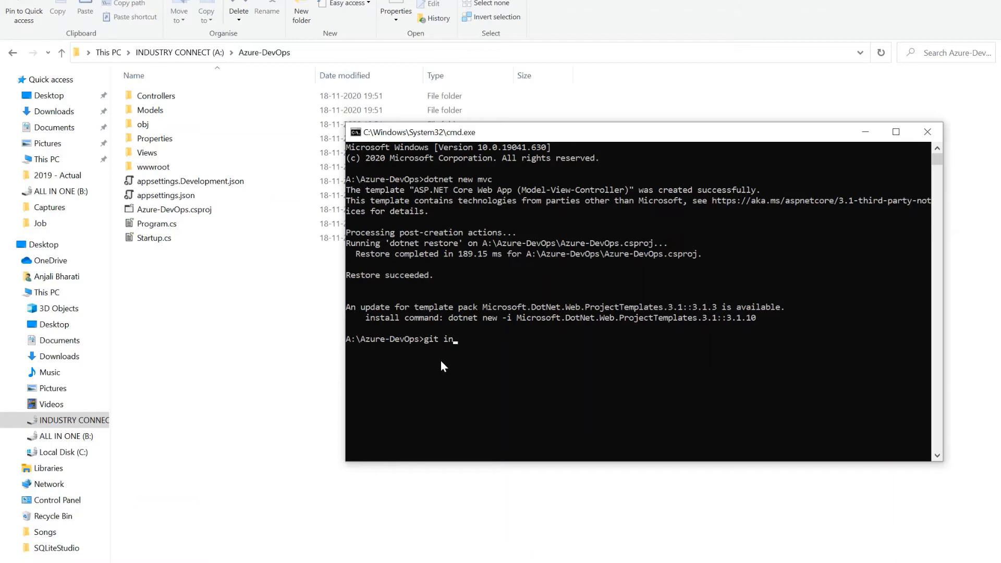
{"action": "key", "text": "Return"}
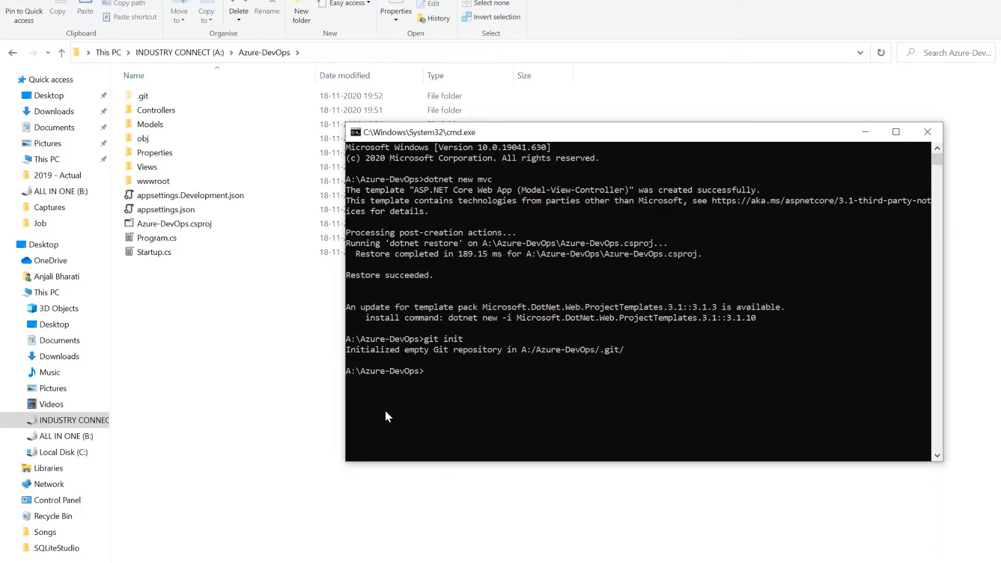
{"action": "type", "text": "git add --all"}
{"action": "key", "text": "Return"}
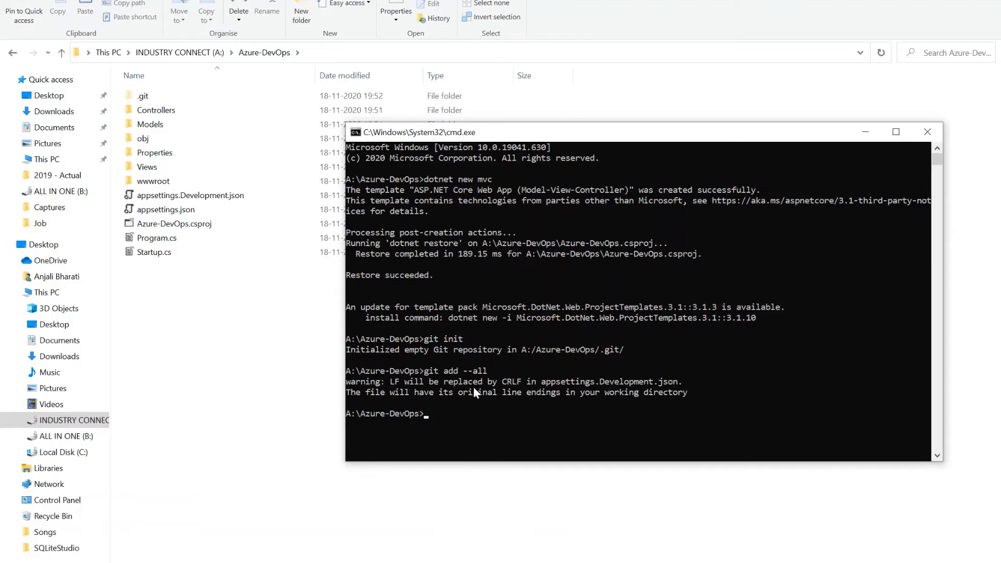
- Commit the staged files with the message "first commit"
{"action": "type", "text": "git"}
{"action": "type", "text": "first commit"}
{"action": "key", "text": "Return"}
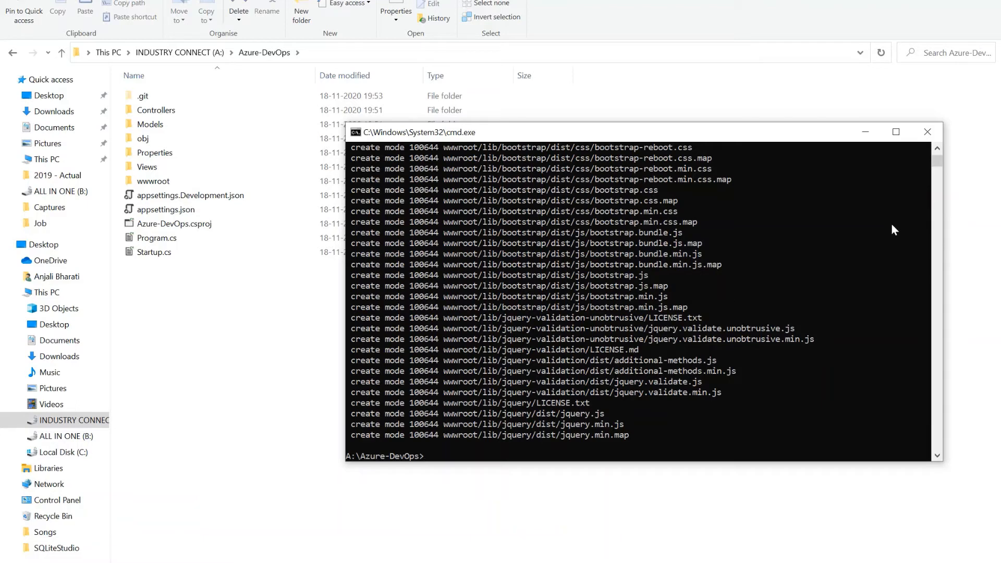
- Examine the list of committed files in the command output
{"action": "left_click", "coordinate": [937, 149]}
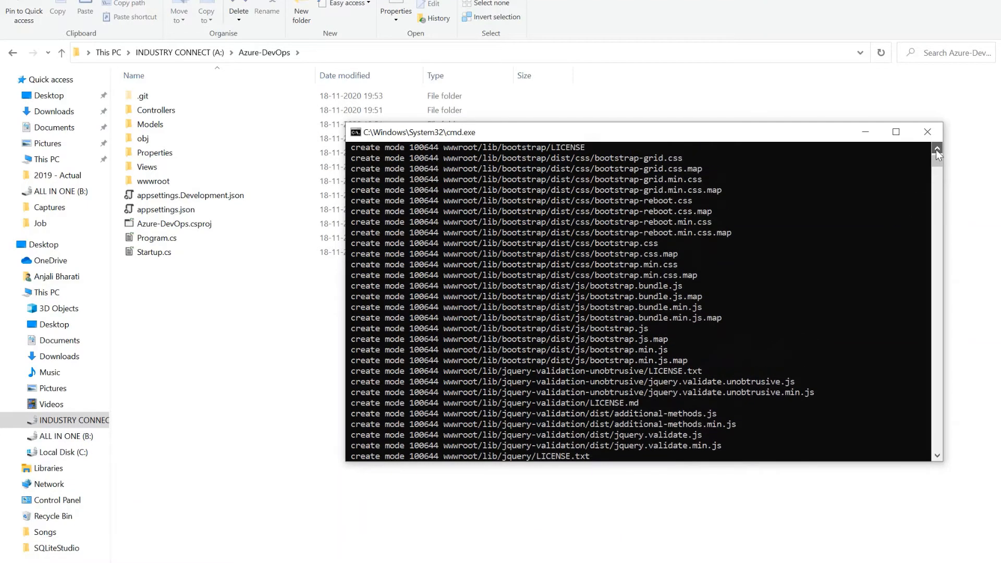
{"action": "left_click", "coordinate": [937, 150]}
{"action": "left_click", "coordinate": [937, 149]}
{"action": "left_click", "coordinate": [936, 150]}
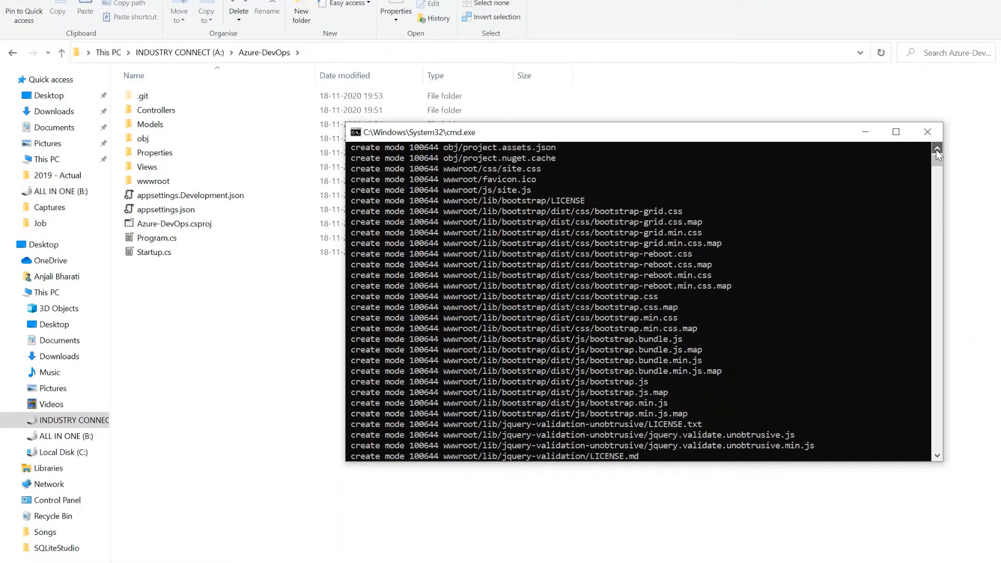
{"action": "left_click", "coordinate": [937, 149]}
{"action": "left_click", "coordinate": [938, 456]}
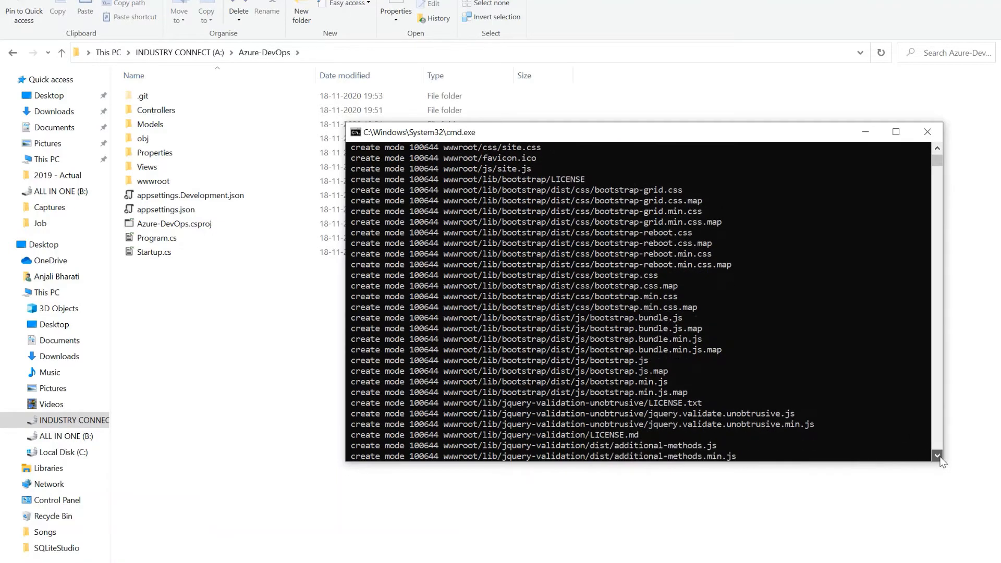
{"action": "left_click", "coordinate": [939, 456]}
{"action": "left_click", "coordinate": [939, 457]}
{"action": "left_click", "coordinate": [938, 456]}
{"action": "left_click", "coordinate": [939, 457]}
{"action": "left_click", "coordinate": [939, 457]}
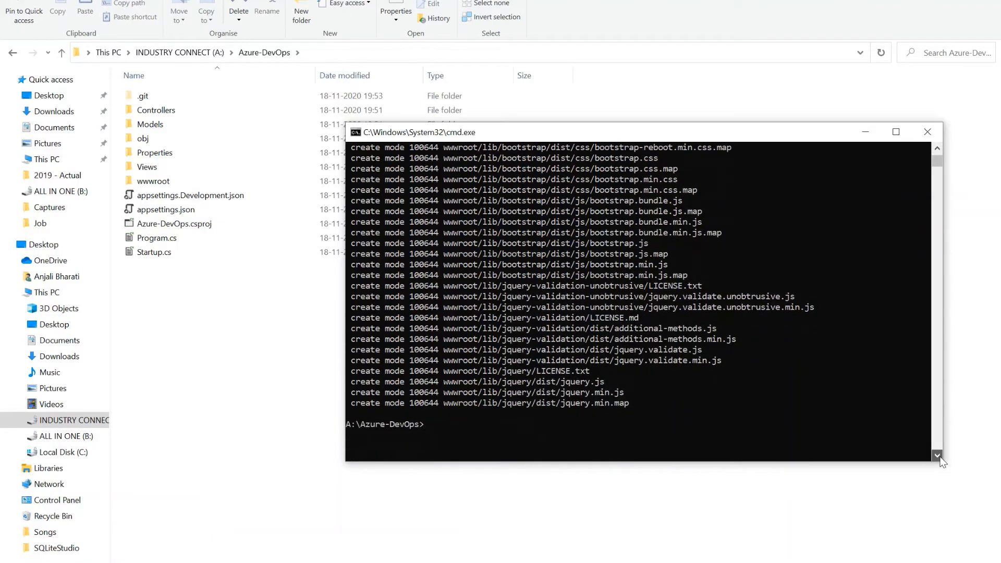
- Switch to Azure DevOps in the browser and copy the HTTPS commands for pushing an existing repository
{"action": "key", "text": "alt+Tab"}
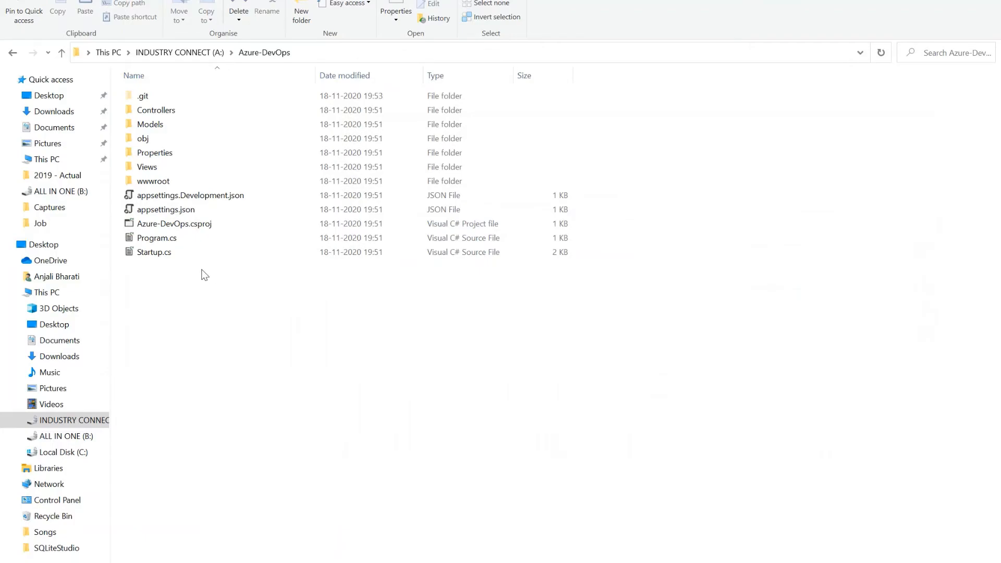
{"action": "key", "text": "alt+Tab"}
{"action": "key", "text": "alt+Tab"}
{"action": "key", "text": "alt+Tab"}
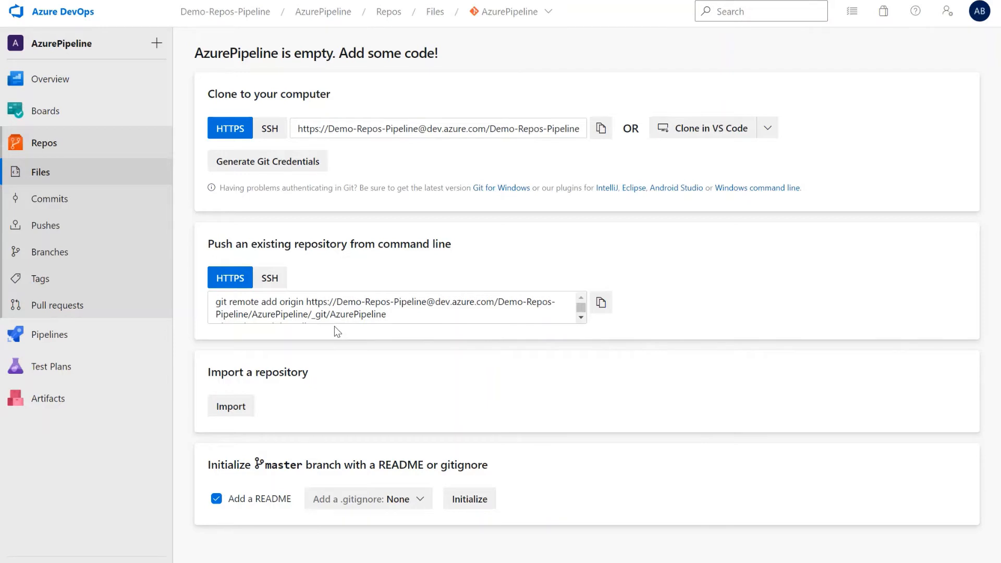
{"action": "left_click_drag", "start_coordinate": [398, 317], "coordinate": [320, 317]}
{"action": "key", "text": "ctrl+a"}
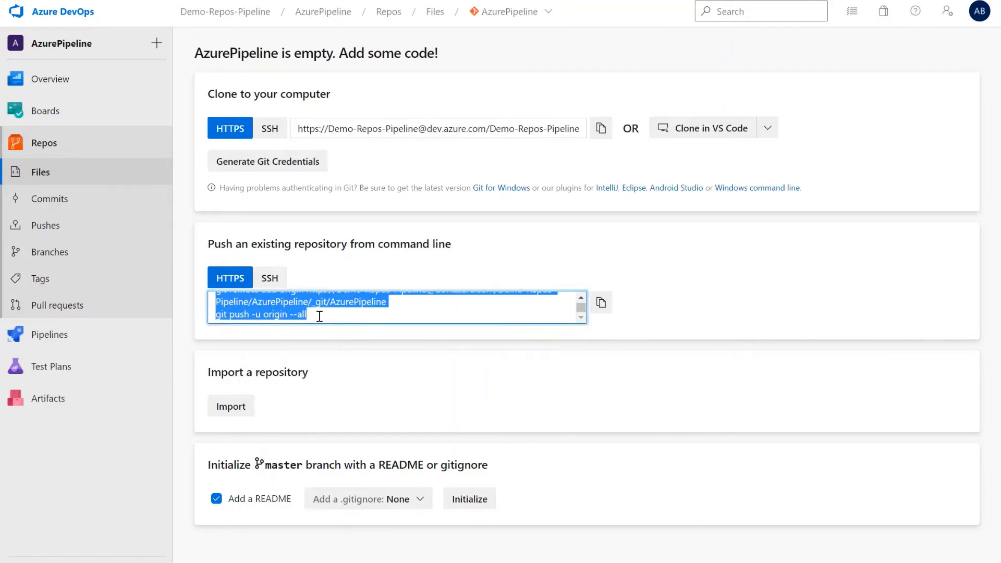
{"action": "key", "text": "ctrl+c"}
- In the command prompt, run the copied "git remote add origin" and "git push -u origin --all" commands, signing in with the existing Microsoft account
{"action": "key", "text": "alt+Tab"}
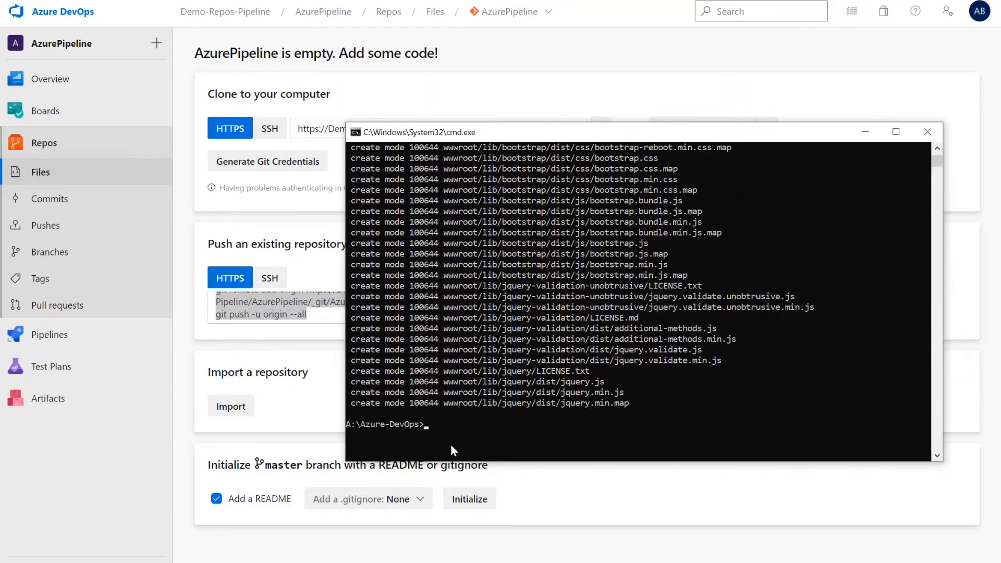
{"action": "right_click", "coordinate": [427, 436]}
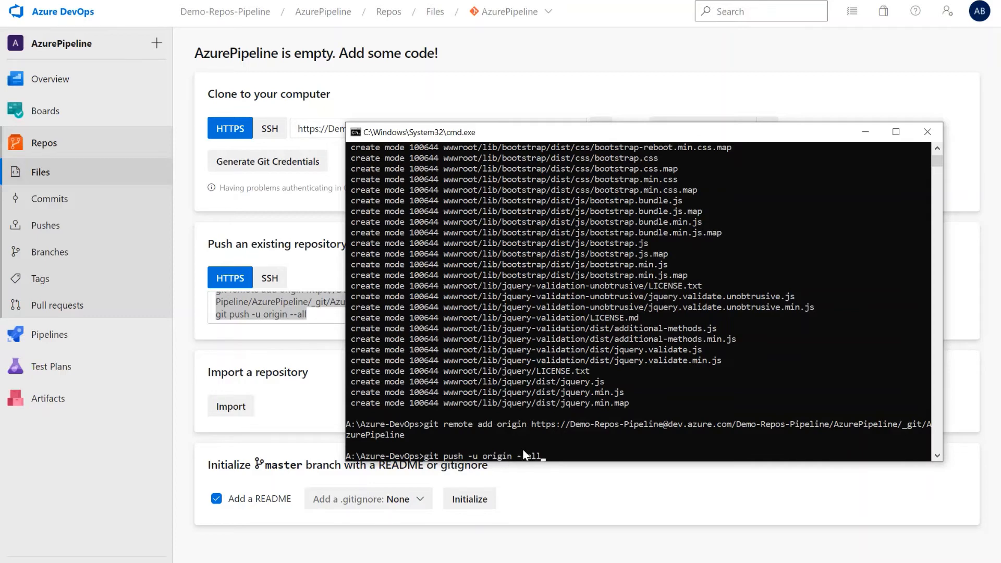
{"action": "key", "text": "Return"}
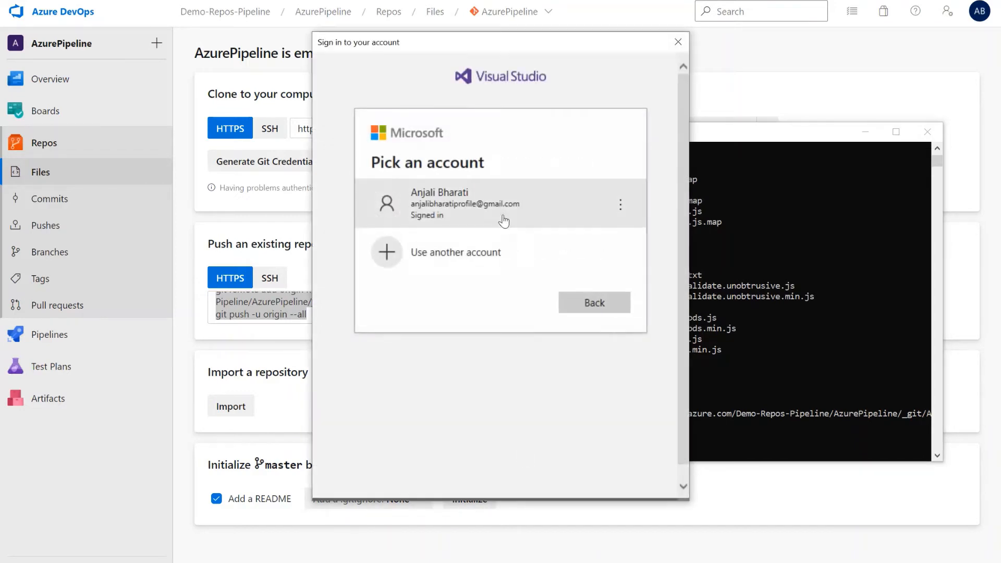
{"action": "left_click", "coordinate": [459, 211]}
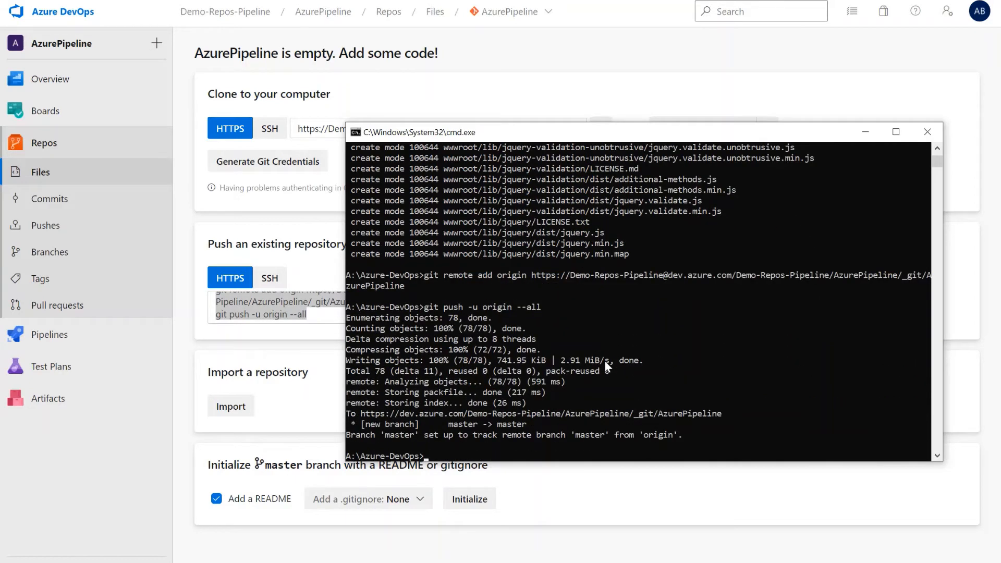
- Return to the browser, refresh the AzurePipeline repository page and check the pushed project files on the master branch
{"action": "left_click", "coordinate": [356, 70]}
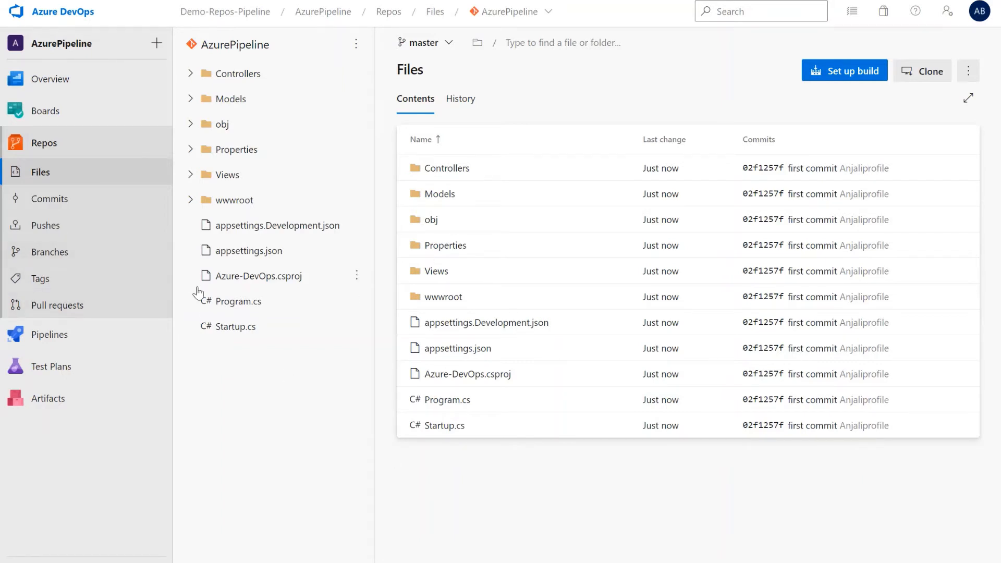
{"action": "mouse_move", "coordinate": [153, 356]}
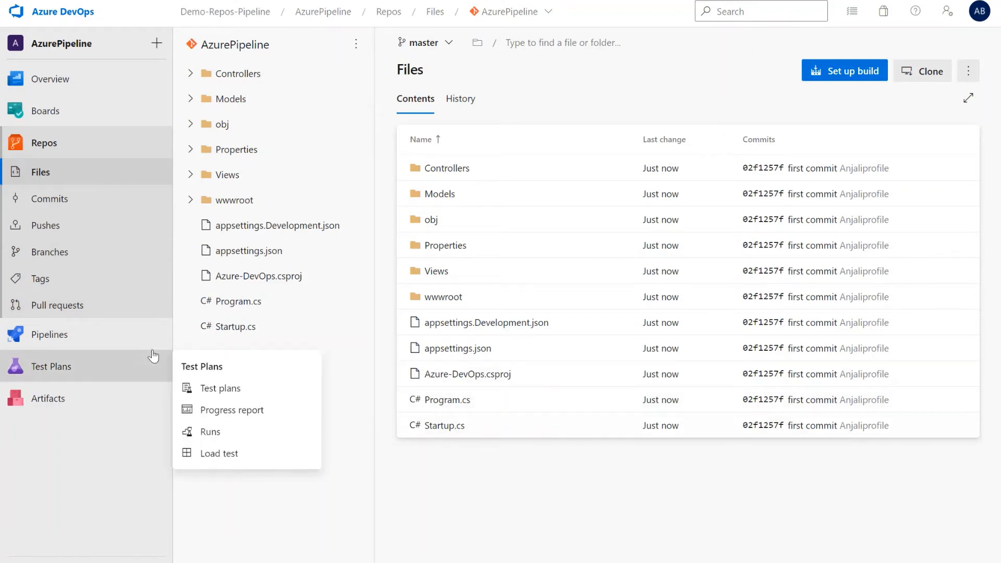
{"action": "left_click", "coordinate": [64, 336]}
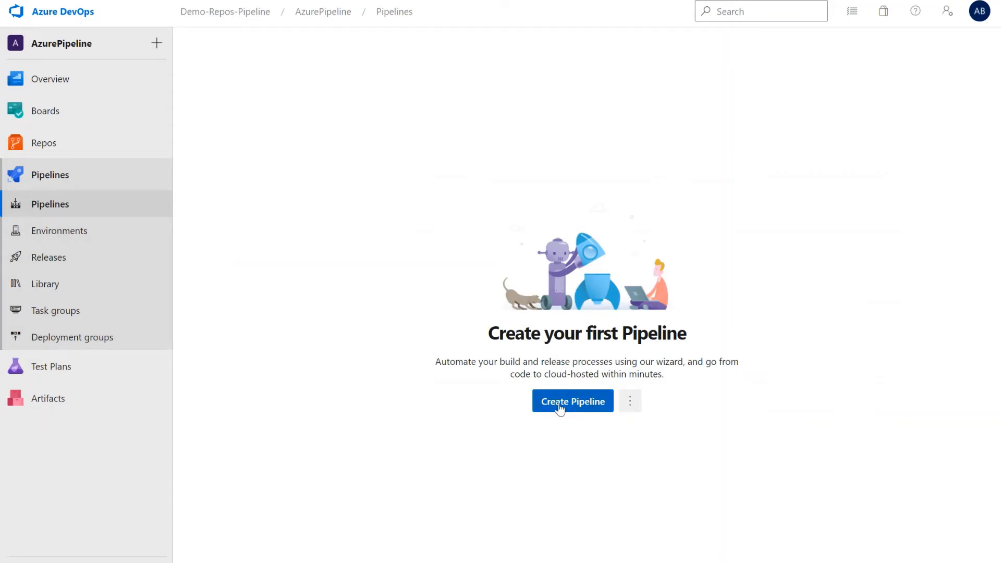
{"action": "left_click", "coordinate": [57, 155]}
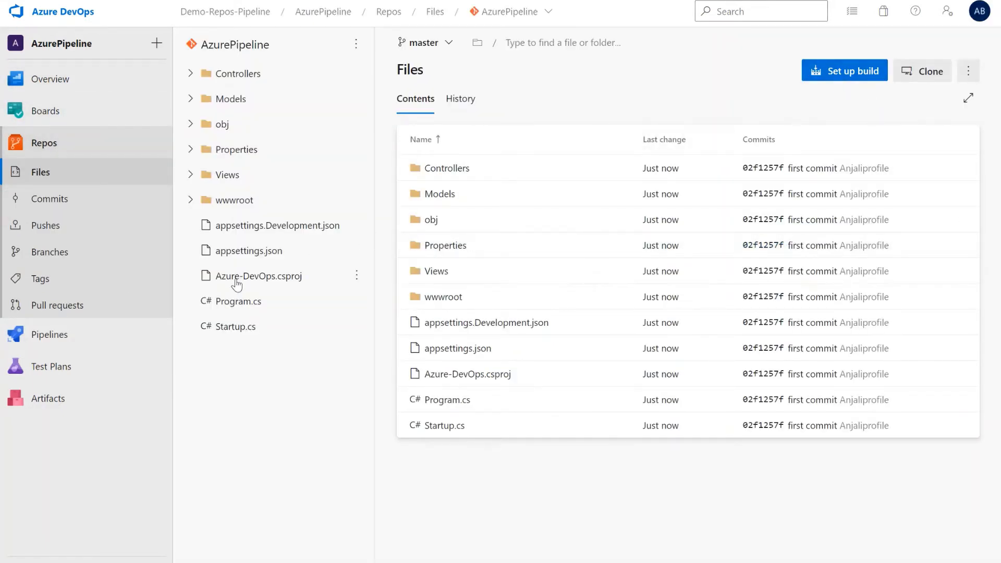
- Start a new pipeline using Azure Repos Git as the code source and the AzurePipeline repository
{"action": "left_click", "coordinate": [40, 345]}
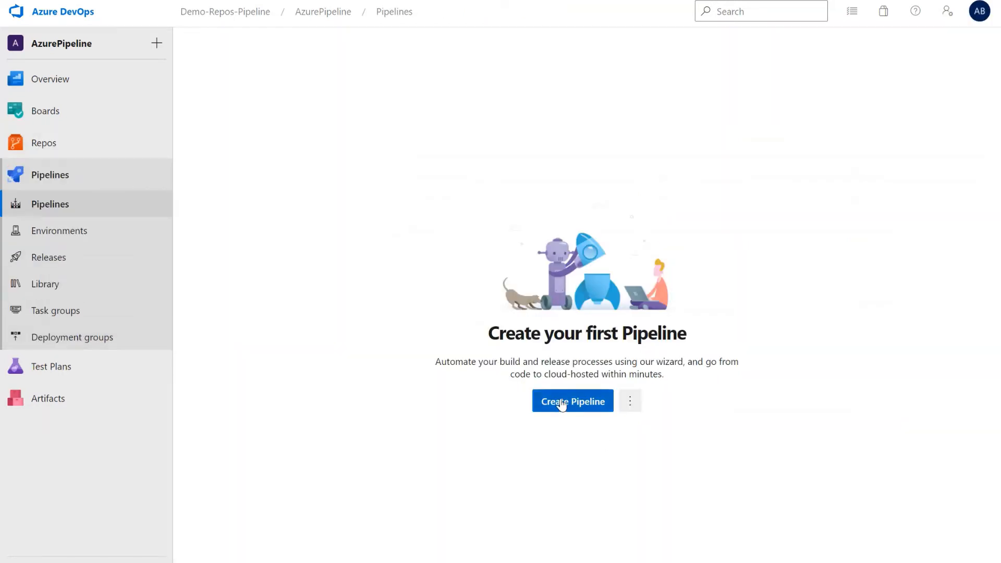
{"action": "left_click", "coordinate": [561, 402]}
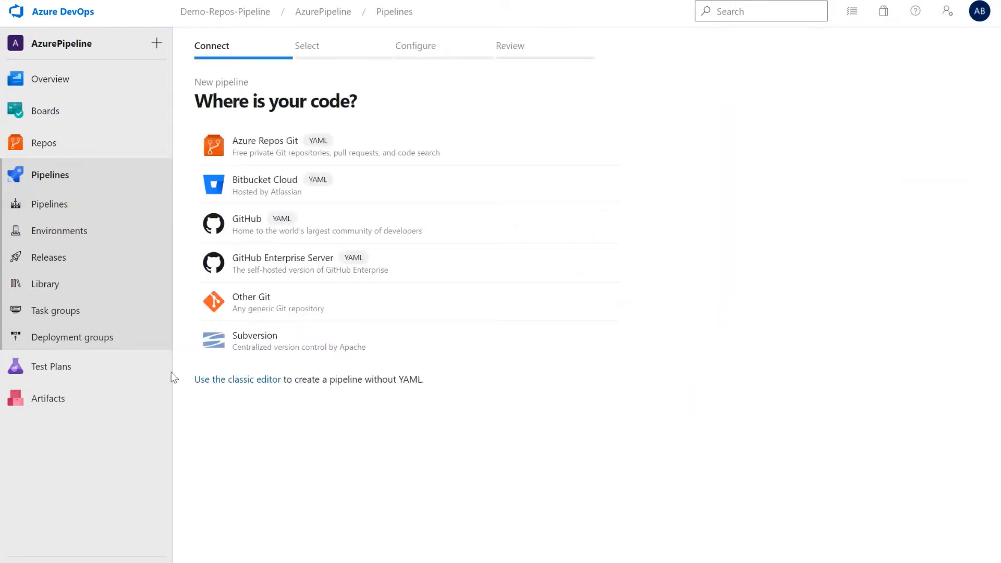
{"action": "left_click", "coordinate": [272, 154]}
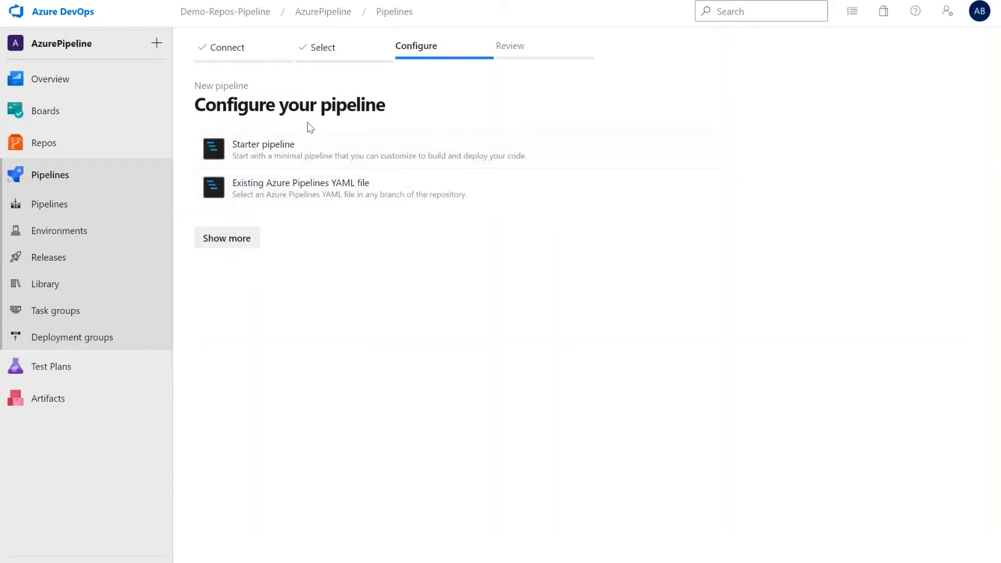
- Browse the full list of pipeline templates and configure the pipeline with the ASP.NET Core template
{"action": "left_click", "coordinate": [214, 241]}
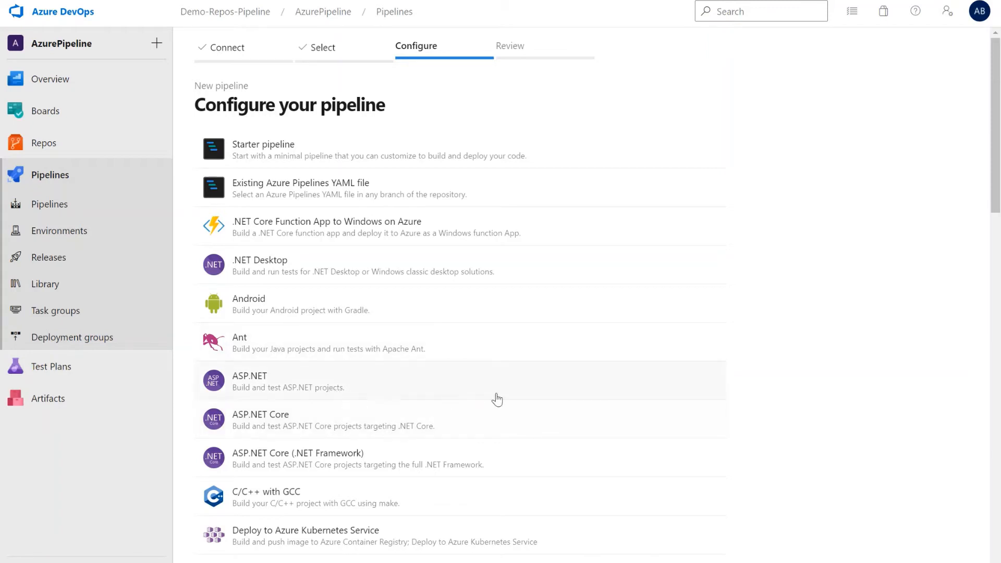
{"action": "left_click_drag", "start_coordinate": [999, 172], "coordinate": [1000, 332]}
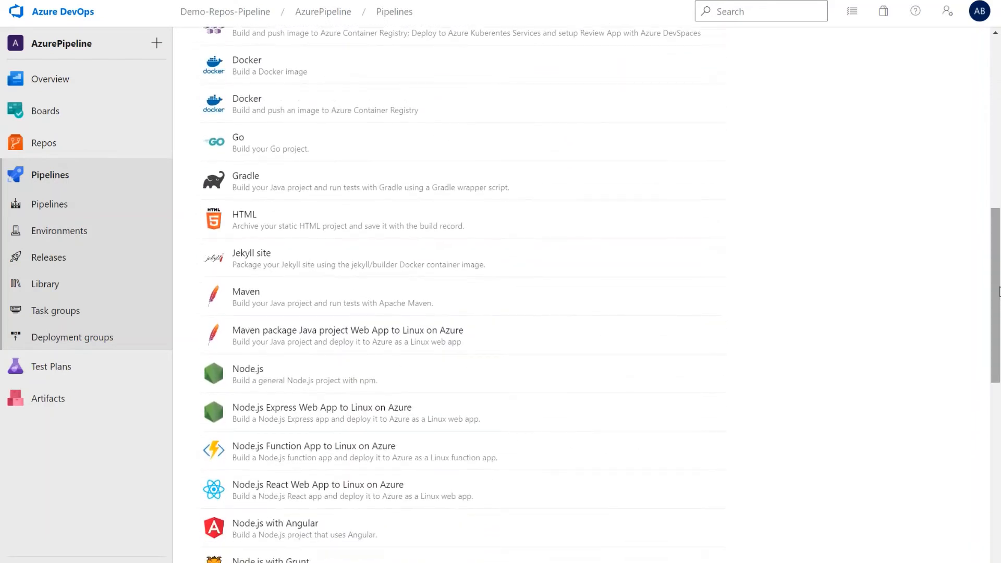
{"action": "left_click_drag", "start_coordinate": [999, 292], "coordinate": [1000, 430]}
{"action": "left_click_drag", "start_coordinate": [998, 393], "coordinate": [998, 150]}
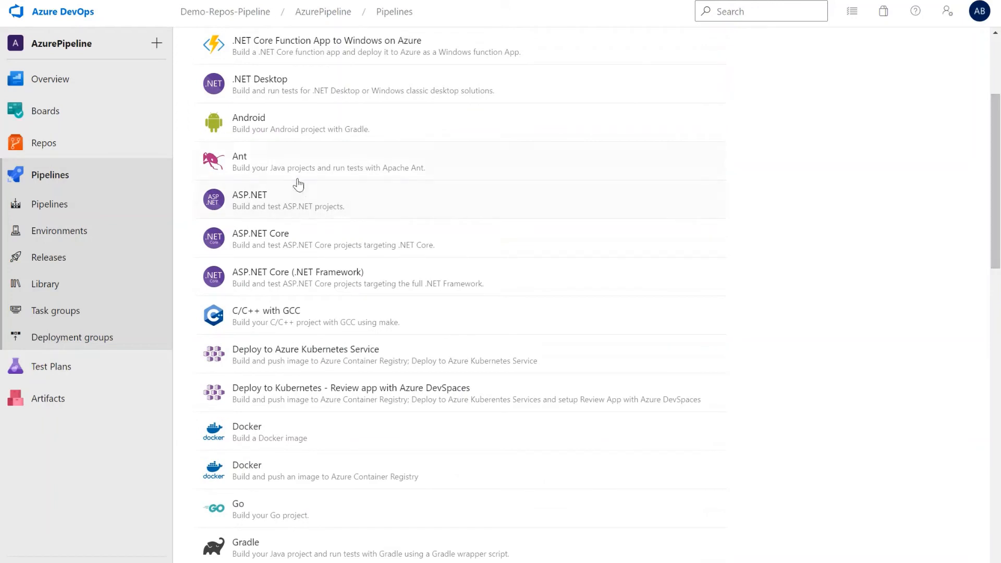
{"action": "left_click", "coordinate": [278, 253]}
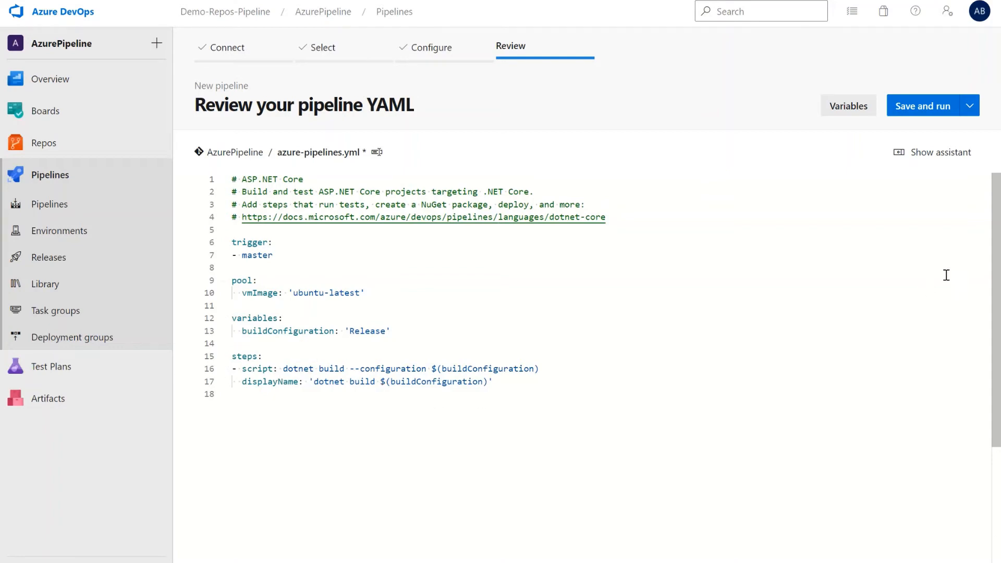
- Save and run the pipeline, committing directly to the master branch with message "CI-Demo" and description "First pipeline"
{"action": "mouse_move", "coordinate": [1000, 260]}
{"action": "left_mouse_down"}
{"action": "mouse_move", "coordinate": [1000, 298]}
{"action": "mouse_move", "coordinate": [1000, 246]}
{"action": "left_mouse_up"}
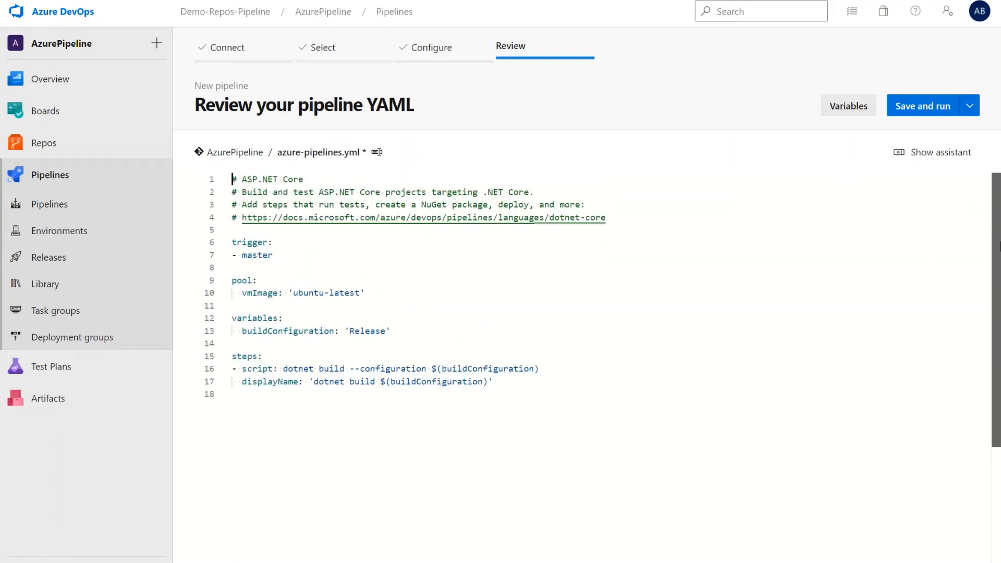
{"action": "left_click", "coordinate": [923, 106]}
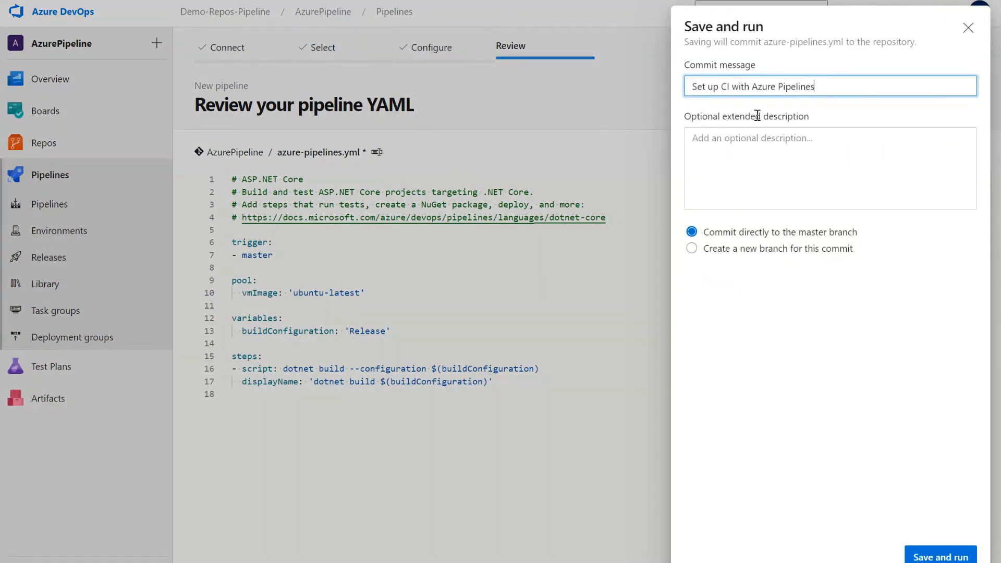
{"action": "left_click_drag", "start_coordinate": [827, 87], "coordinate": [694, 96]}
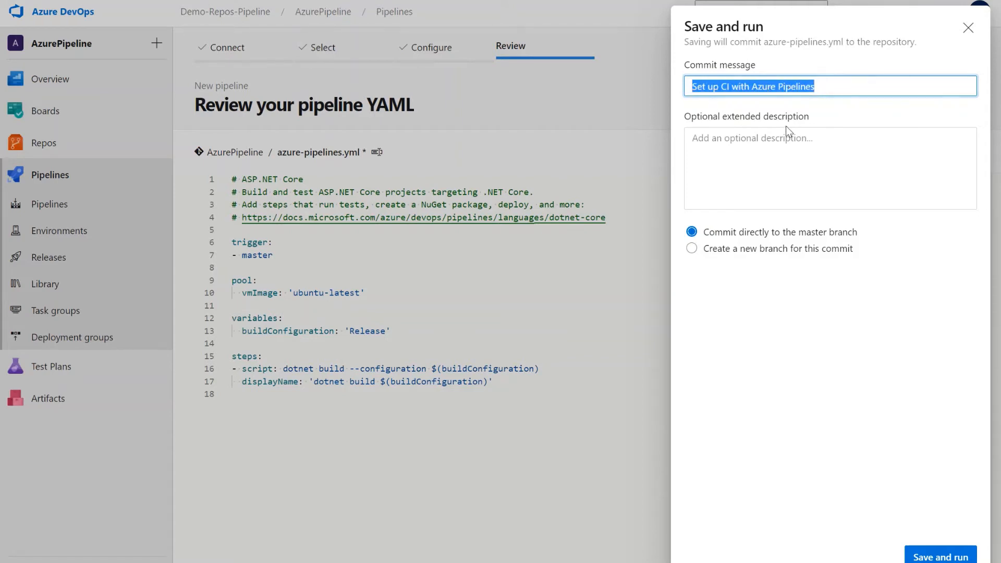
{"action": "key", "text": "BackSpace"}
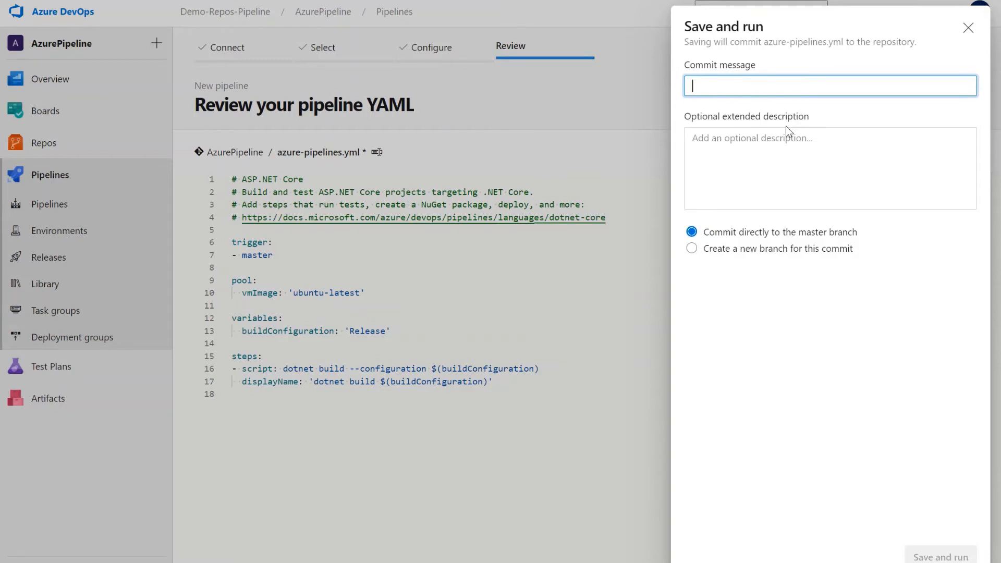
{"action": "type", "text": "Ci"}
{"action": "key", "text": "BackSpace"}
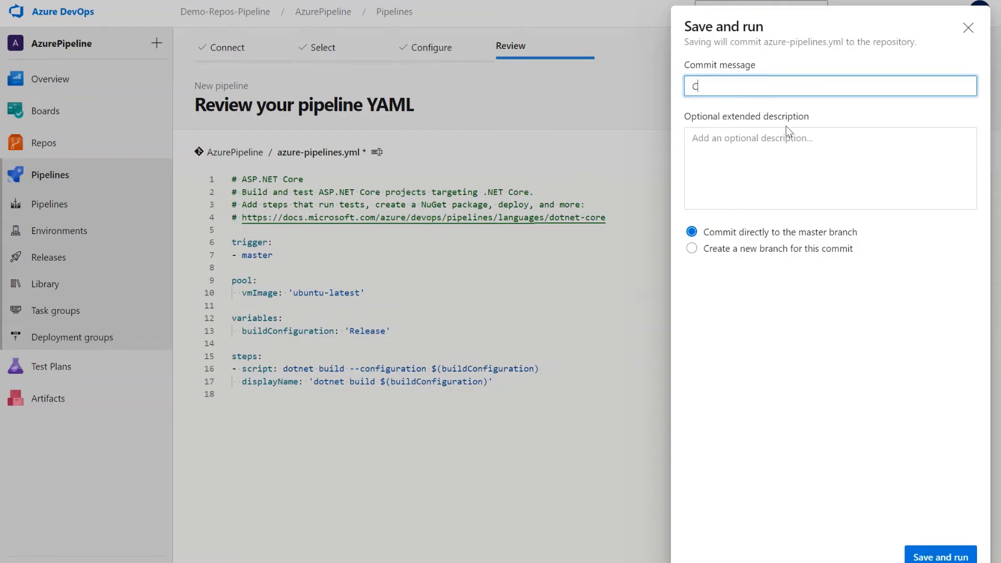
{"action": "type", "text": "I-Demo"}
{"action": "left_click", "coordinate": [722, 146]}
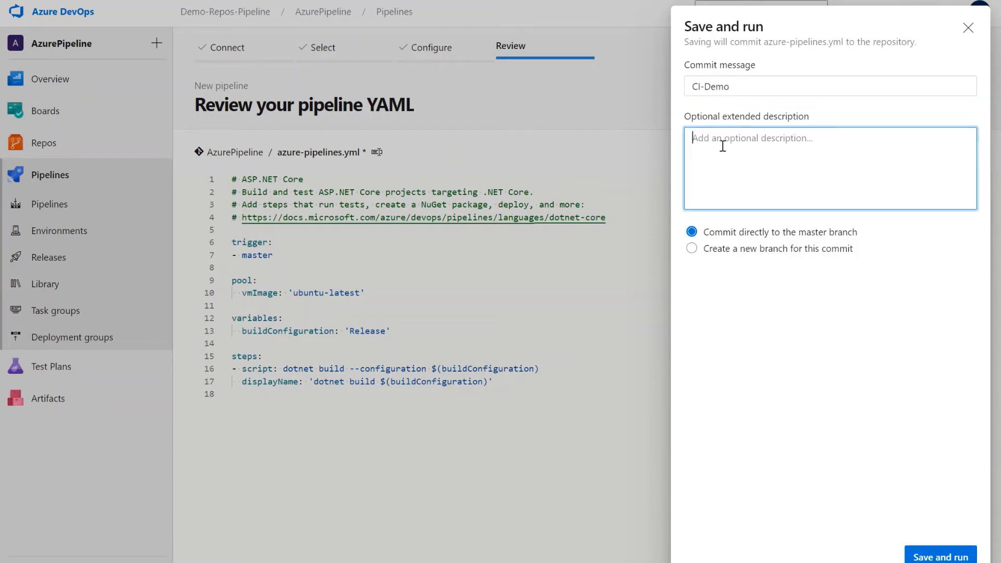
{"action": "type", "text": "First pipeline"}
{"action": "left_click", "coordinate": [935, 556]}
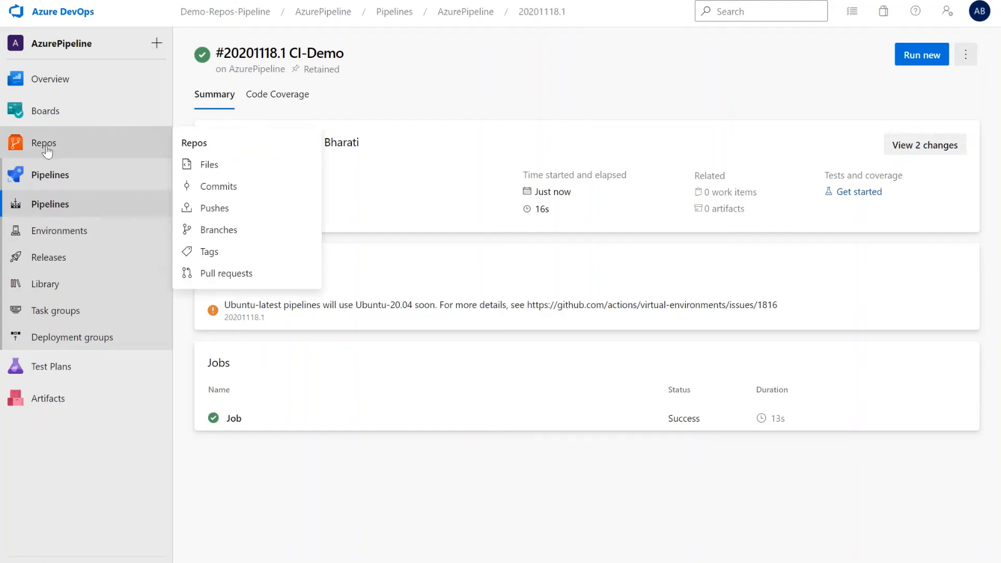
- Check the repository files for azure-pipelines.yml, and open the job details of AzurePipeline's CI-Demo run
{"action": "left_click", "coordinate": [49, 149]}
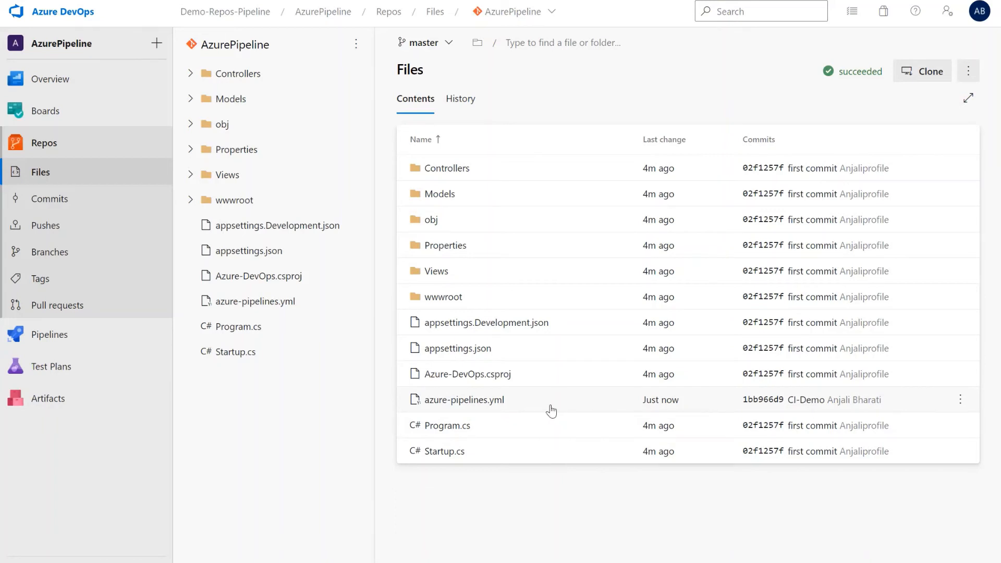
{"action": "left_click", "coordinate": [43, 335]}
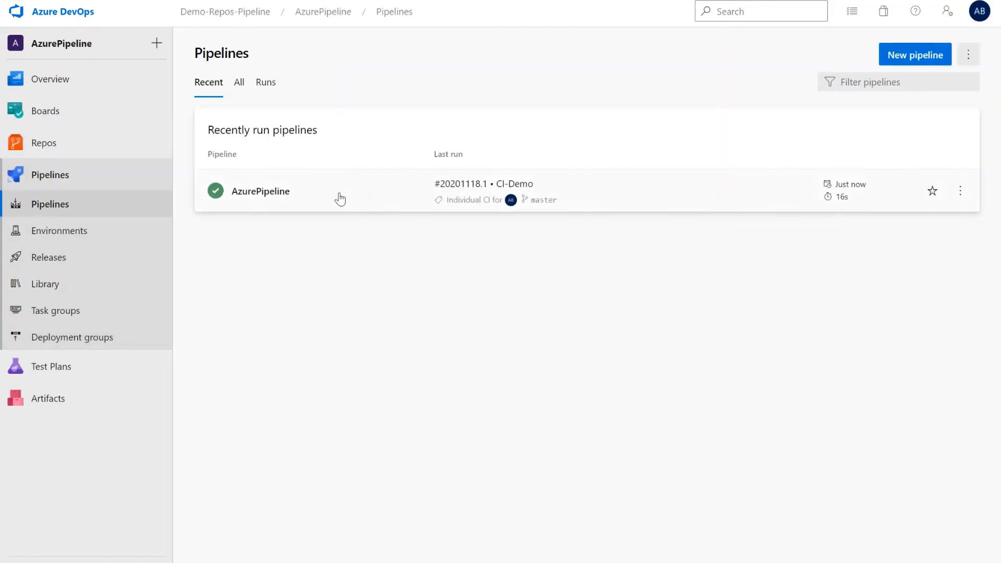
{"action": "left_click", "coordinate": [340, 198]}
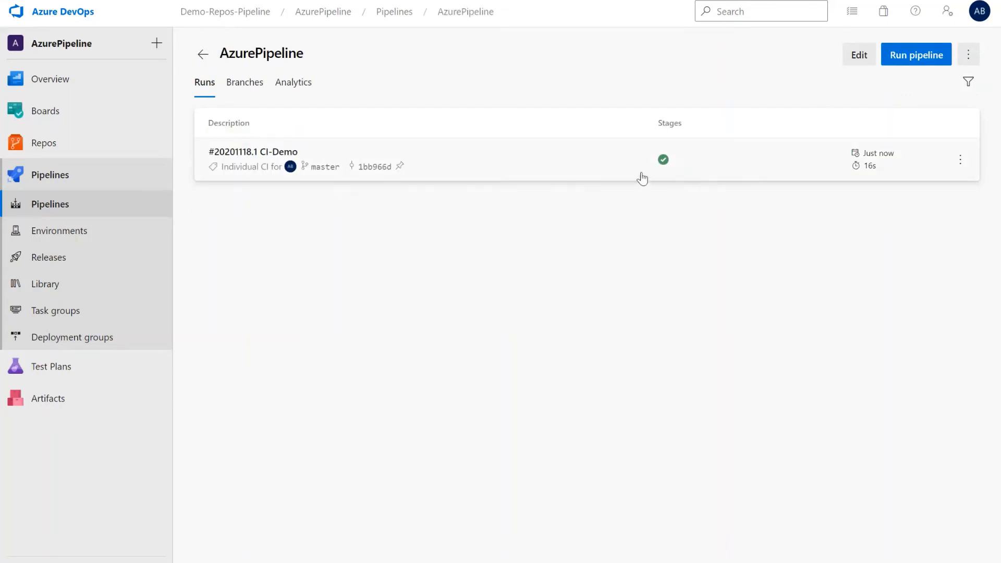
{"action": "left_click", "coordinate": [553, 178]}
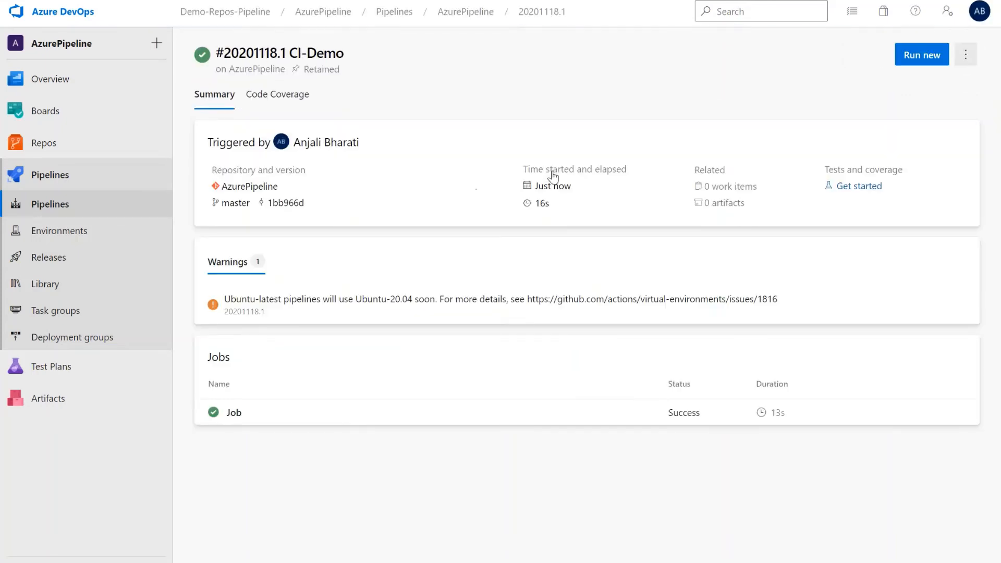
{"action": "left_click", "coordinate": [380, 423]}
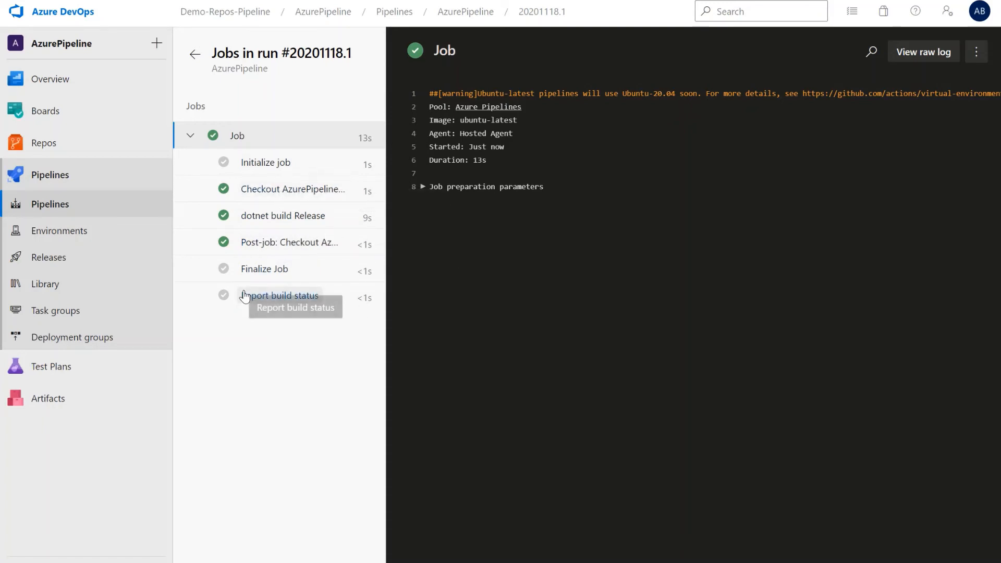
- Examine the job's logs for the checkout, dotnet build Release, post-job checkout and Finalize Job steps
{"action": "left_click", "coordinate": [281, 198]}
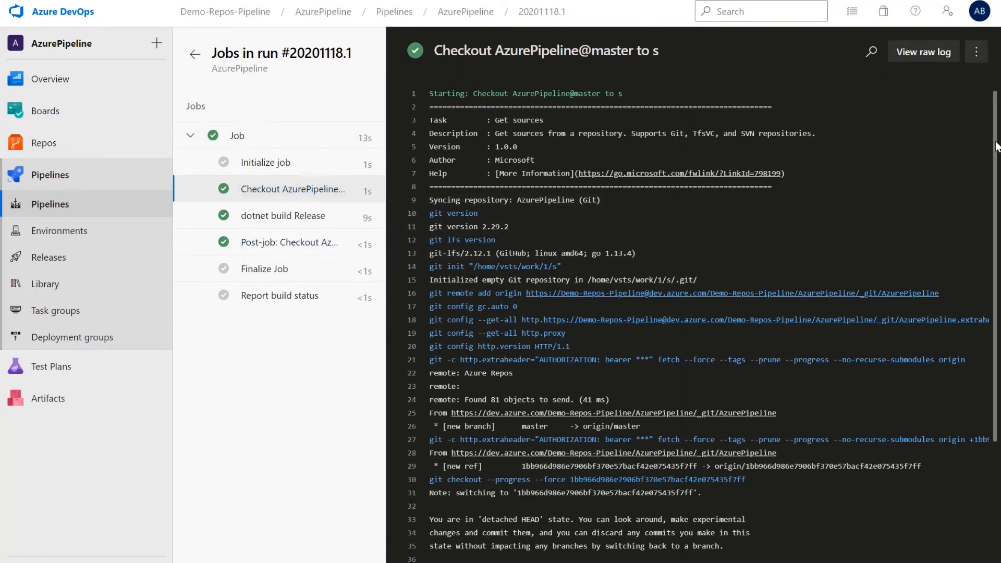
{"action": "scroll", "coordinate": [997, 144], "scroll_direction": "down", "scroll_amount": 3}
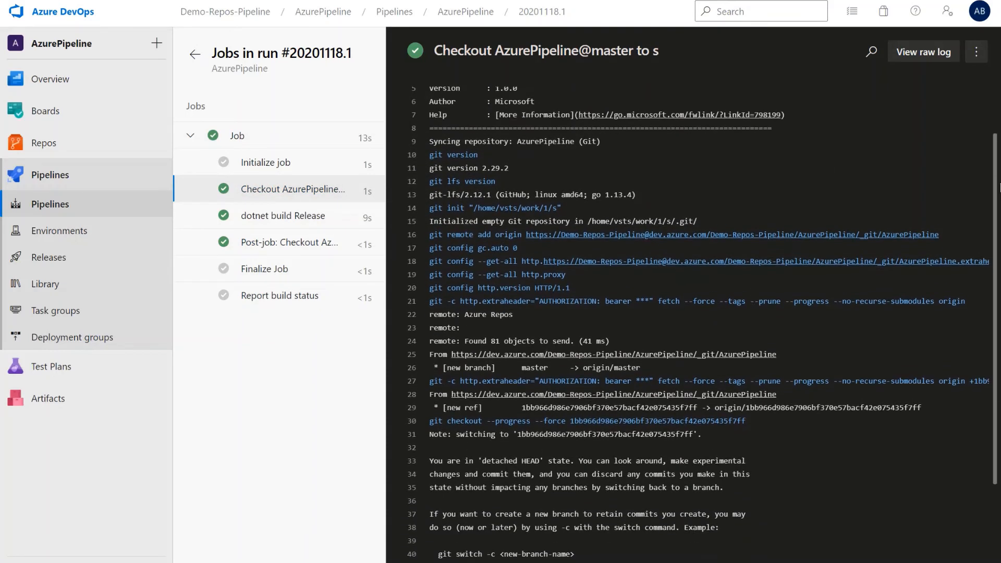
{"action": "scroll", "coordinate": [693, 323], "scroll_direction": "down", "scroll_amount": 2}
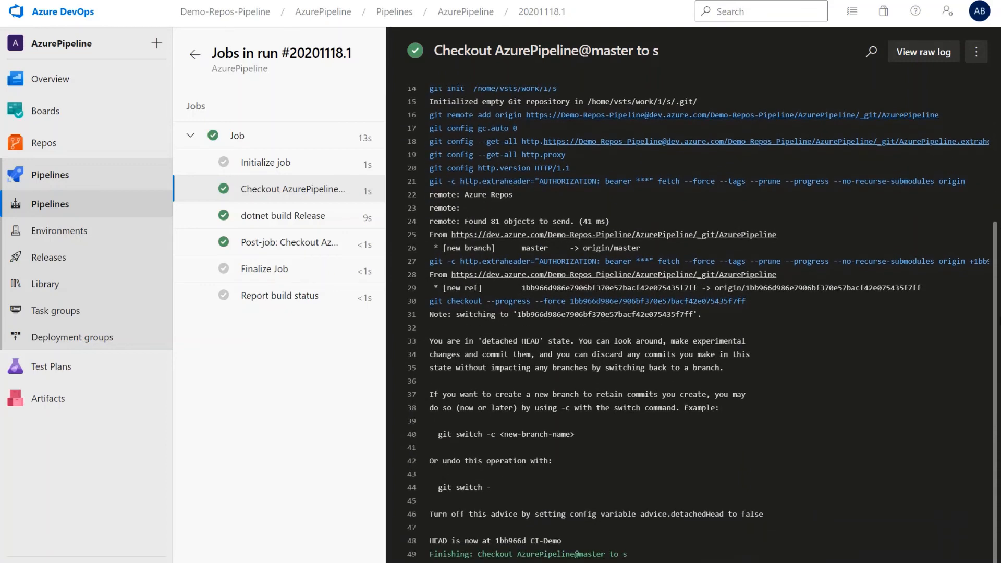
{"action": "left_click", "coordinate": [275, 221]}
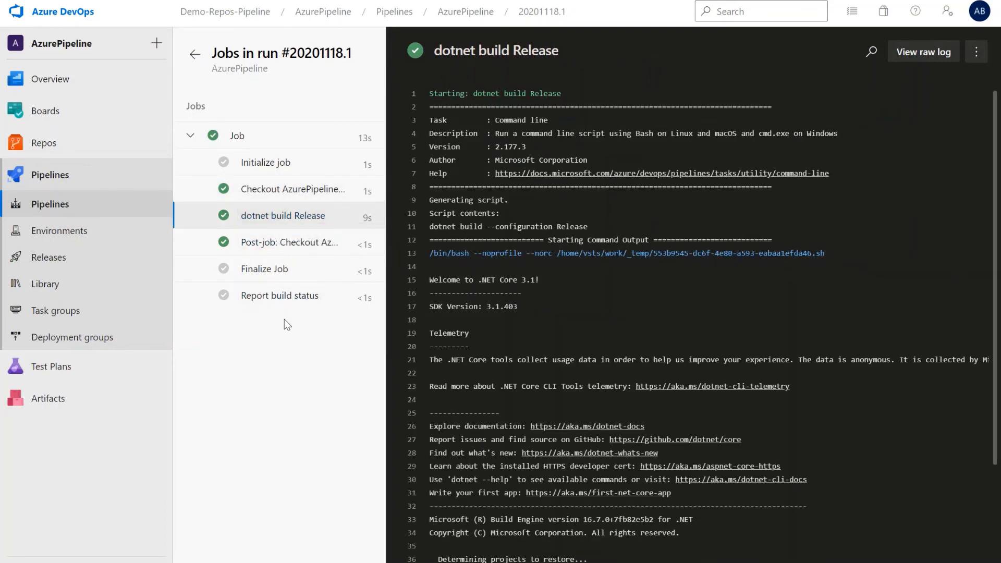
{"action": "scroll", "coordinate": [997, 194], "scroll_direction": "down", "scroll_amount": 1}
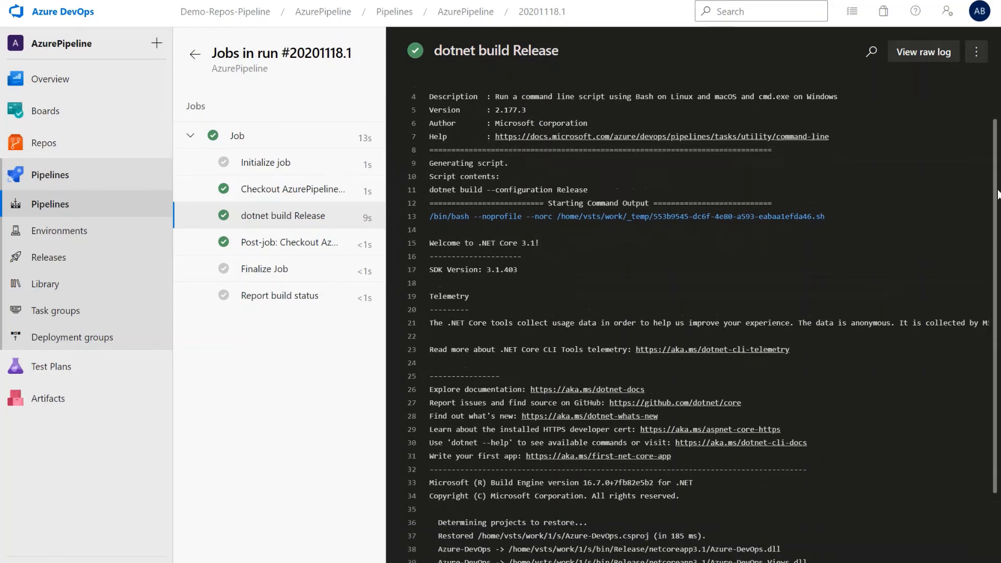
{"action": "left_click_drag", "start_coordinate": [997, 194], "coordinate": [998, 295]}
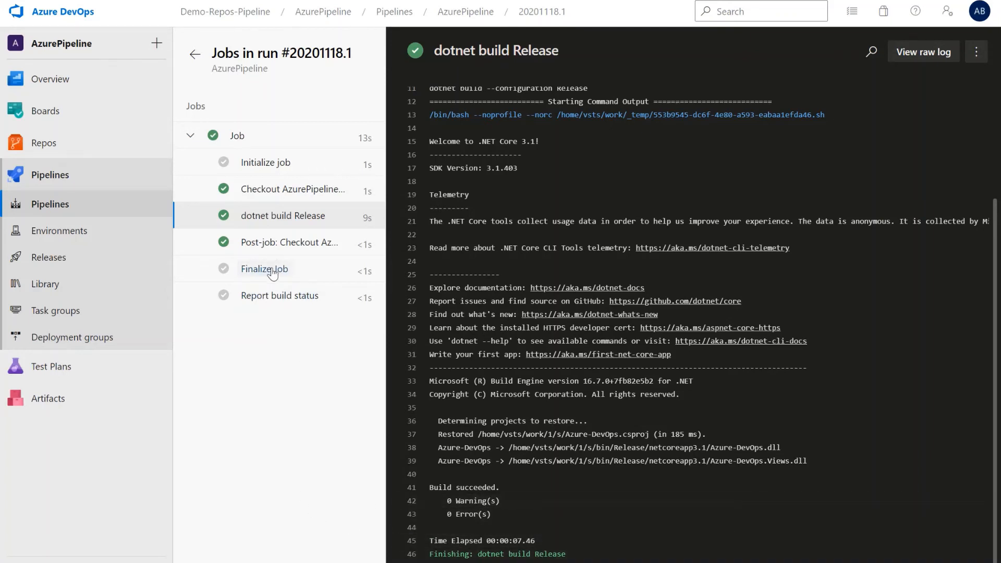
{"action": "left_click", "coordinate": [269, 253]}
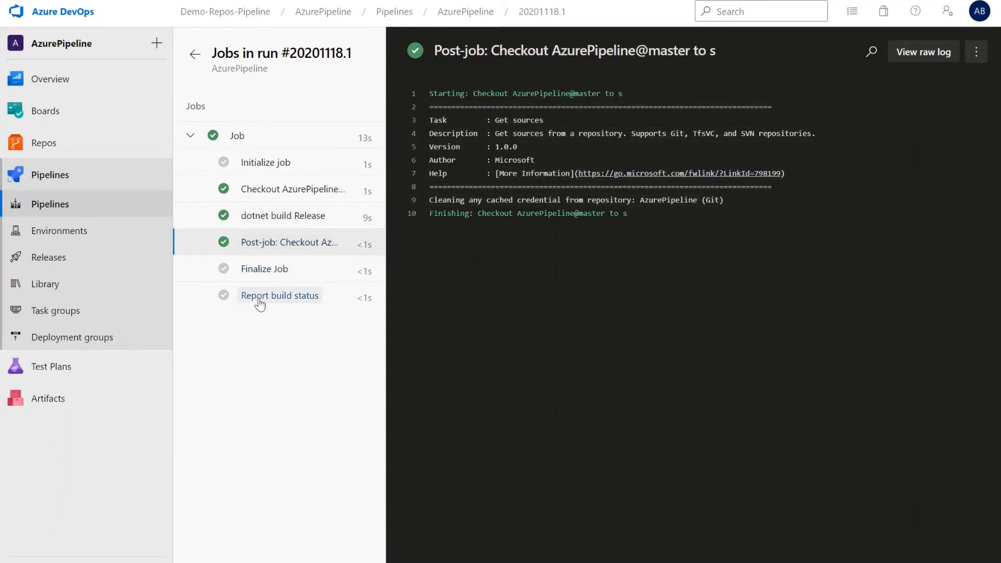
{"action": "left_click", "coordinate": [262, 271]}
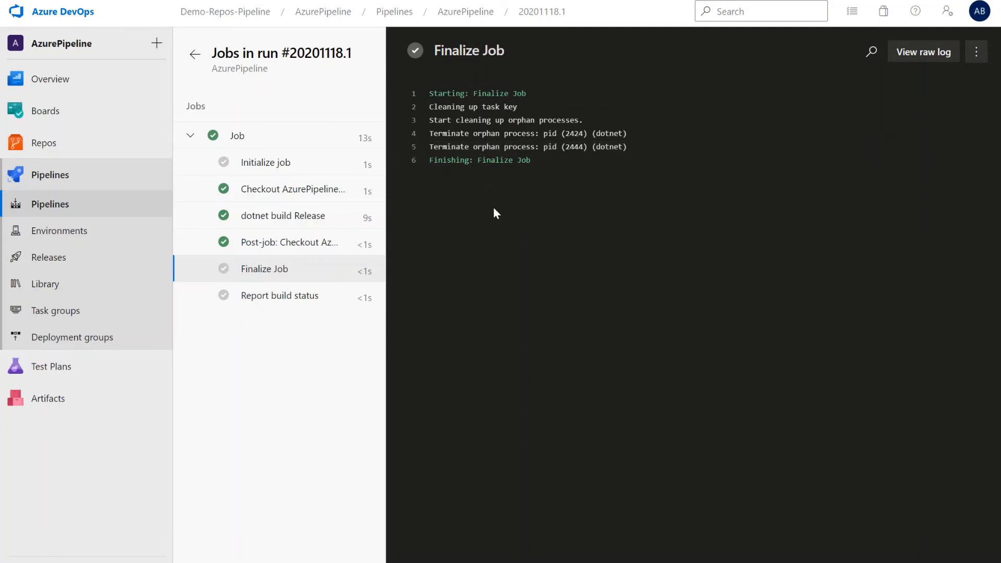
- Edit ErrorViewModel.cs in the repository's Models folder, deleting the class's closing brace on line 10
{"action": "mouse_move", "coordinate": [58, 144]}
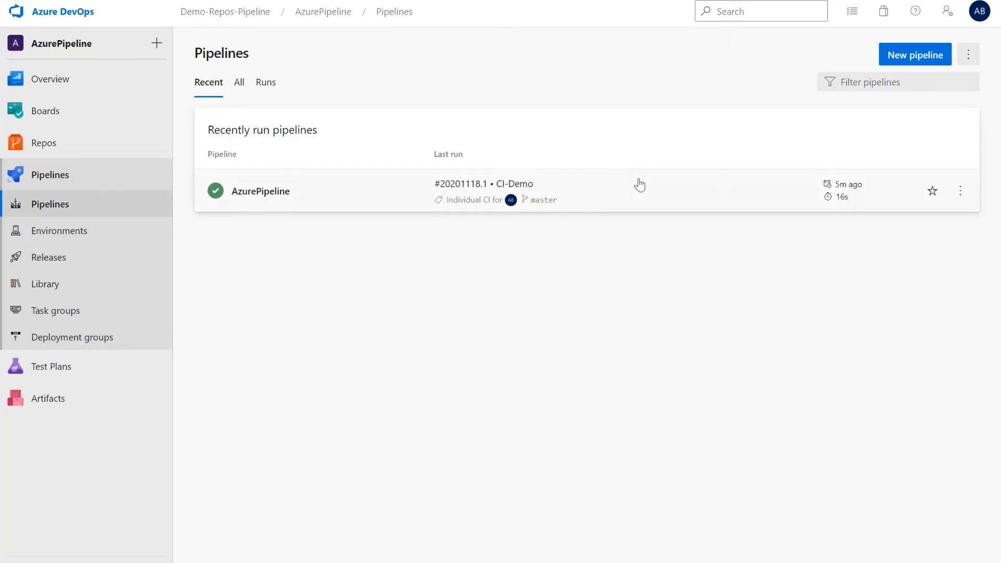
{"action": "left_click", "coordinate": [52, 149]}
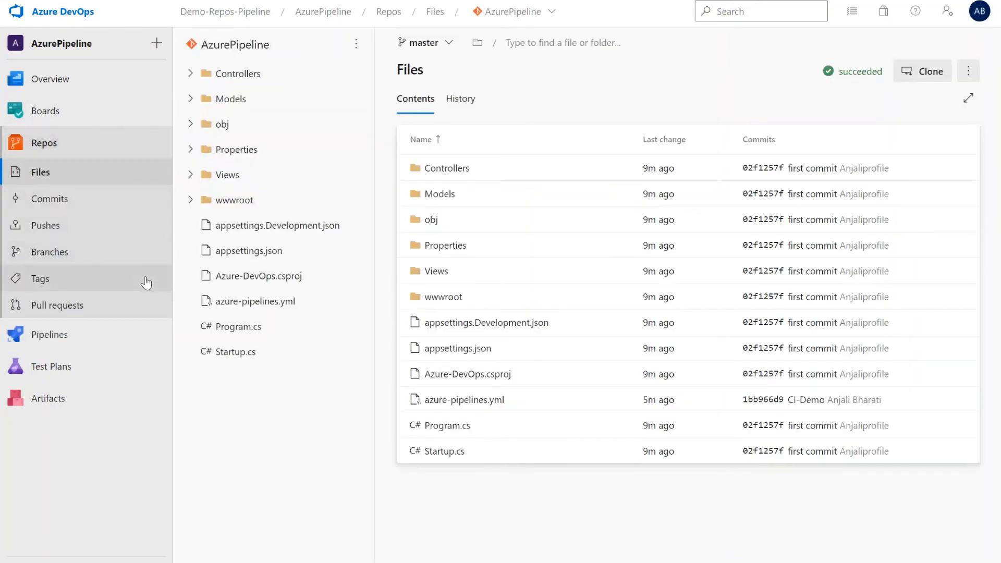
{"action": "left_click", "coordinate": [191, 99]}
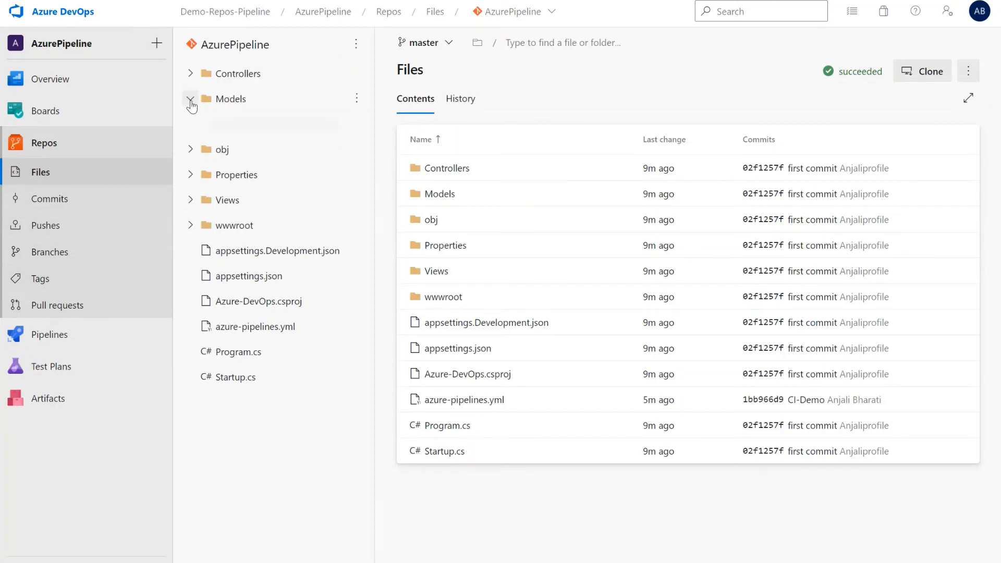
{"action": "double_click", "coordinate": [282, 125]}
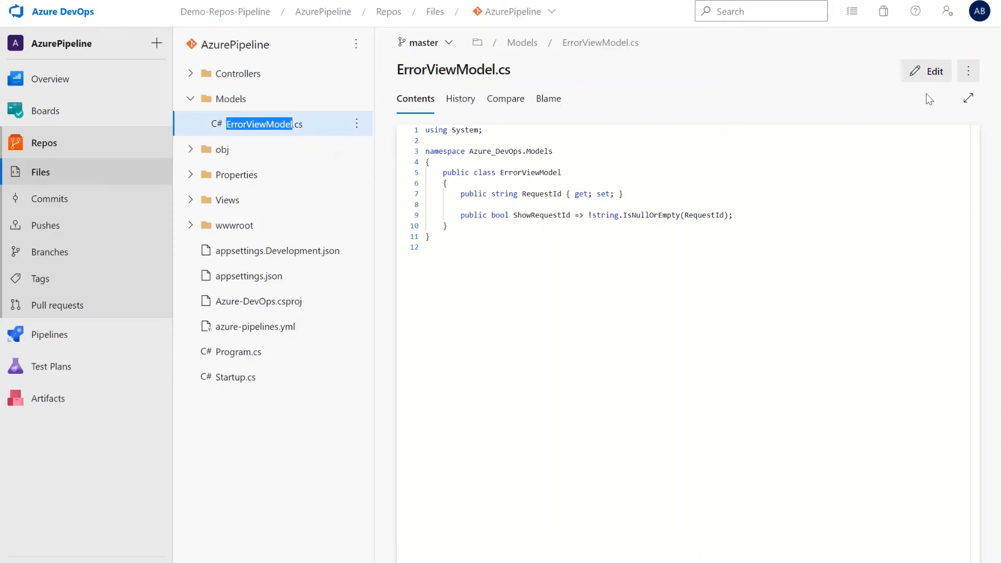
{"action": "left_click", "coordinate": [930, 73]}
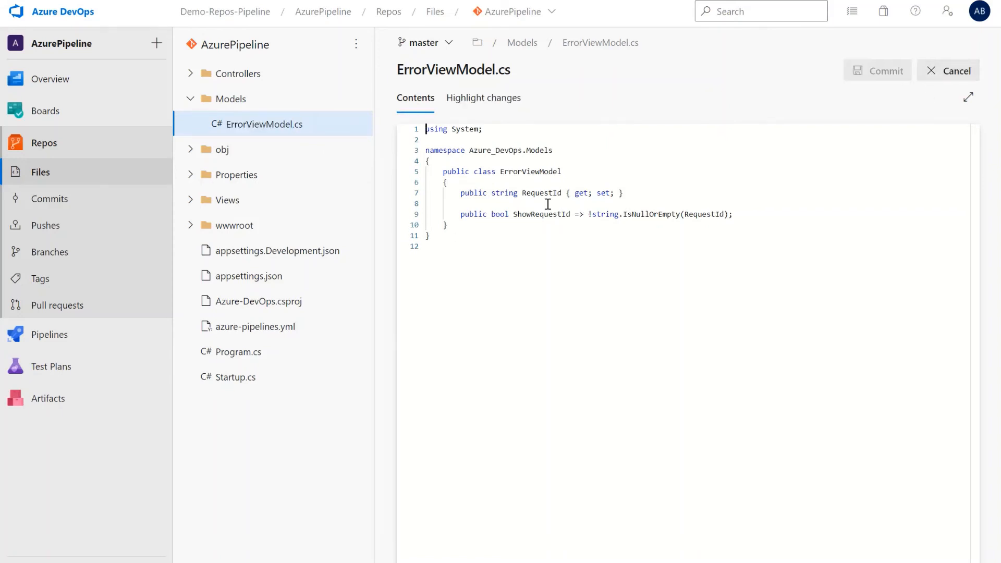
{"action": "left_click", "coordinate": [453, 229]}
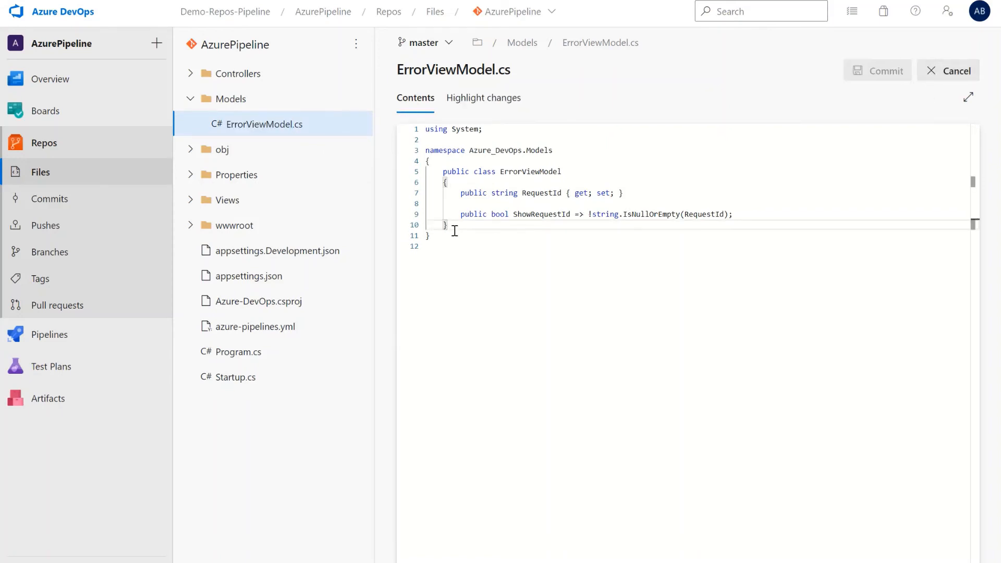
{"action": "key", "text": "BackSpace"}
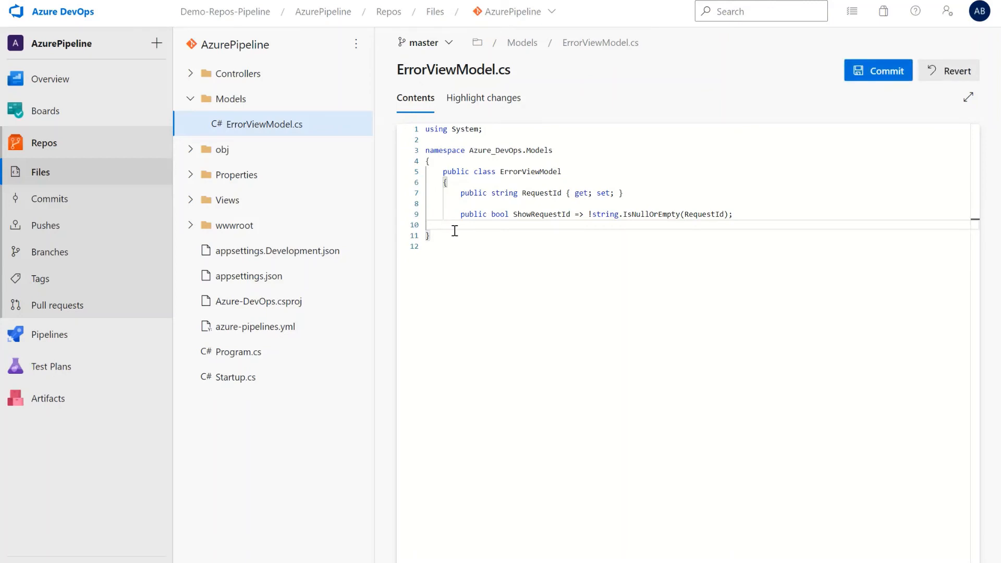
- Commit the edited file to the master branch with the comment "Updated ErrorViewModel.cs"
{"action": "left_click", "coordinate": [876, 74]}
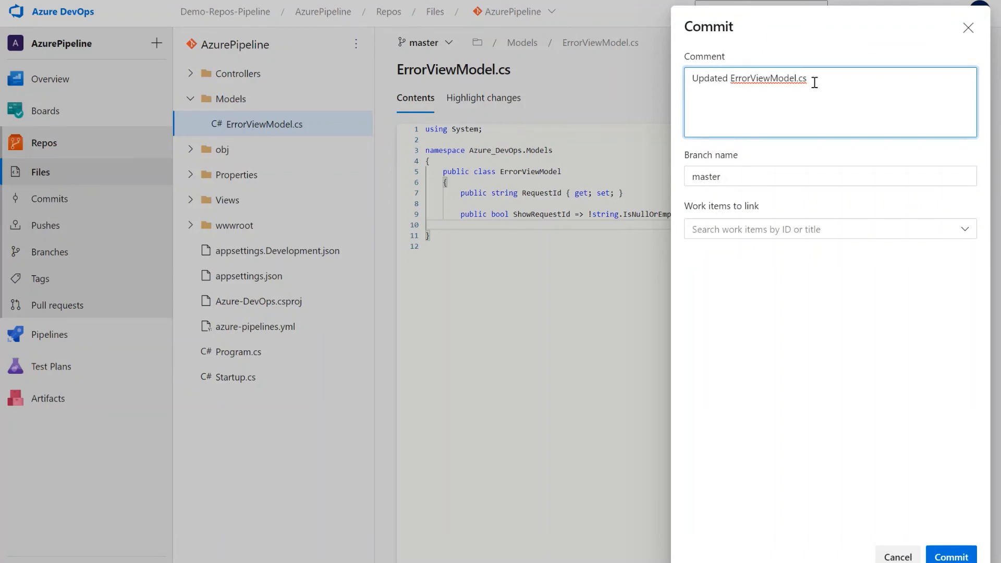
{"action": "left_click_drag", "start_coordinate": [816, 82], "coordinate": [710, 92]}
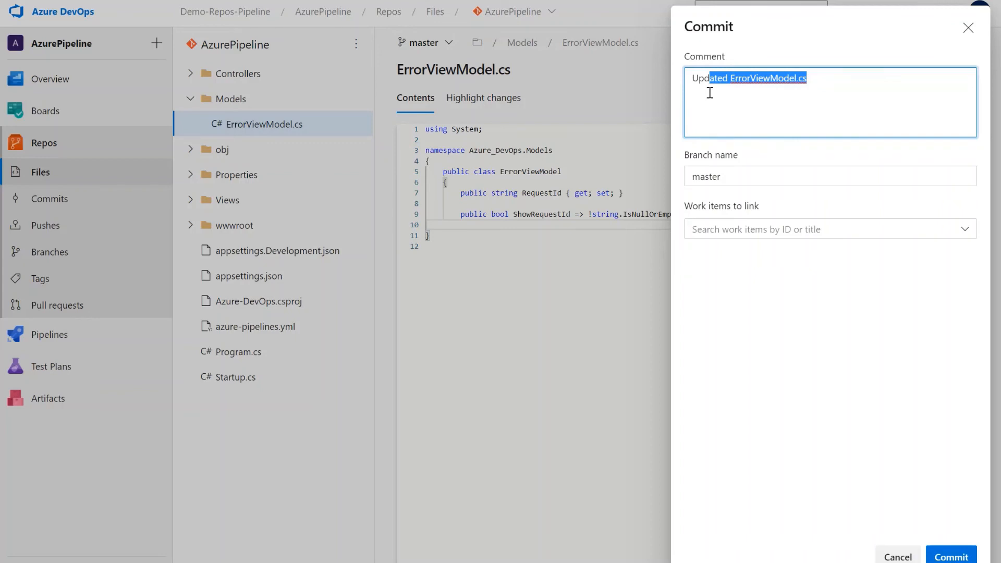
{"action": "left_click", "coordinate": [813, 79]}
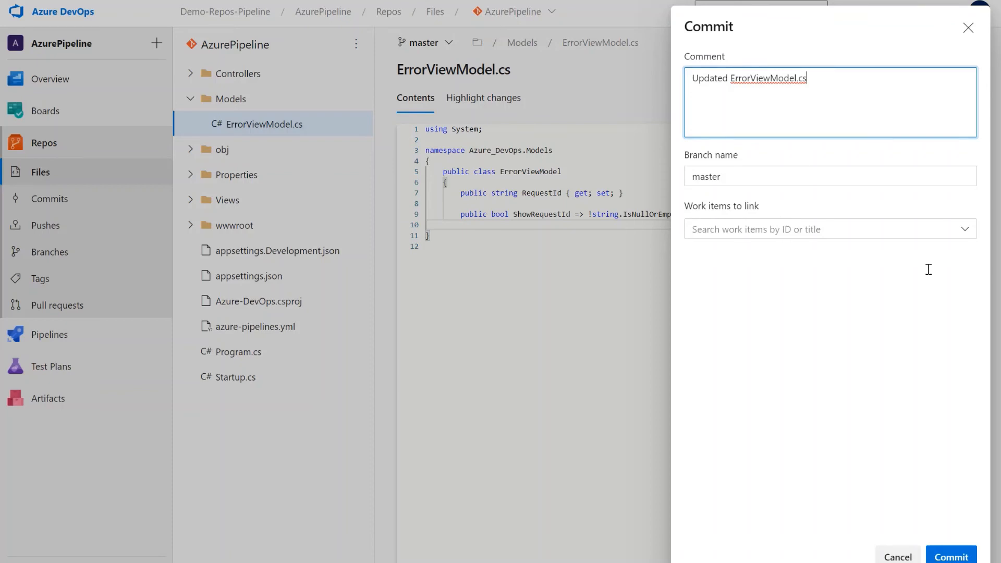
{"action": "left_click", "coordinate": [947, 558]}
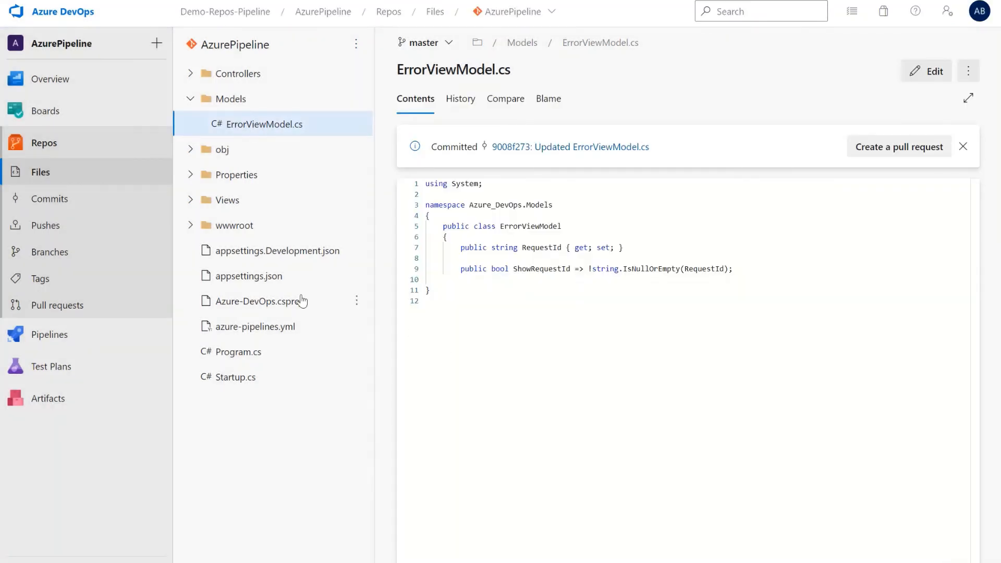
- Open AzurePipeline's list of runs and check the status of the run triggered by the ErrorViewModel.cs commit
{"action": "mouse_move", "coordinate": [58, 336]}
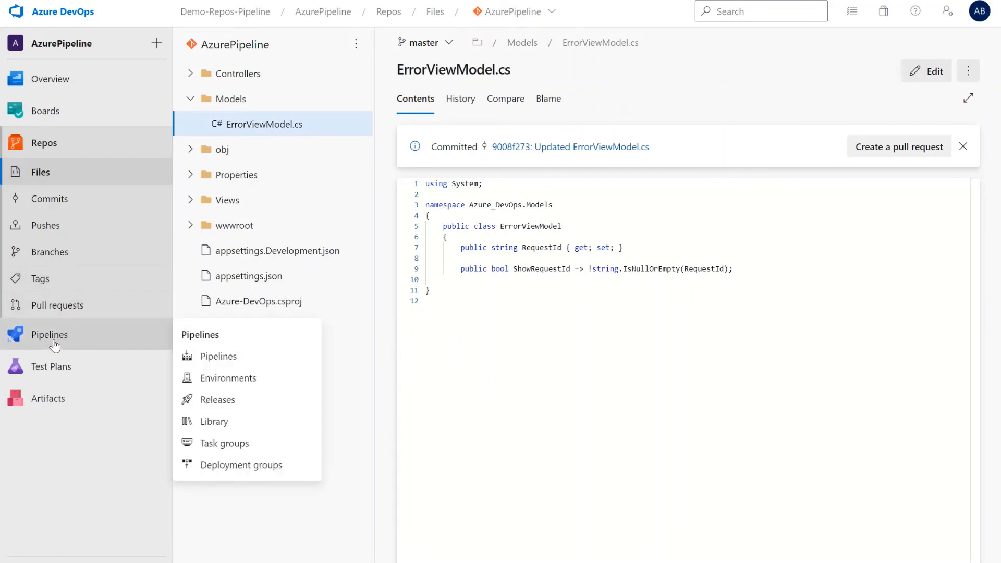
{"action": "left_click", "coordinate": [54, 344]}
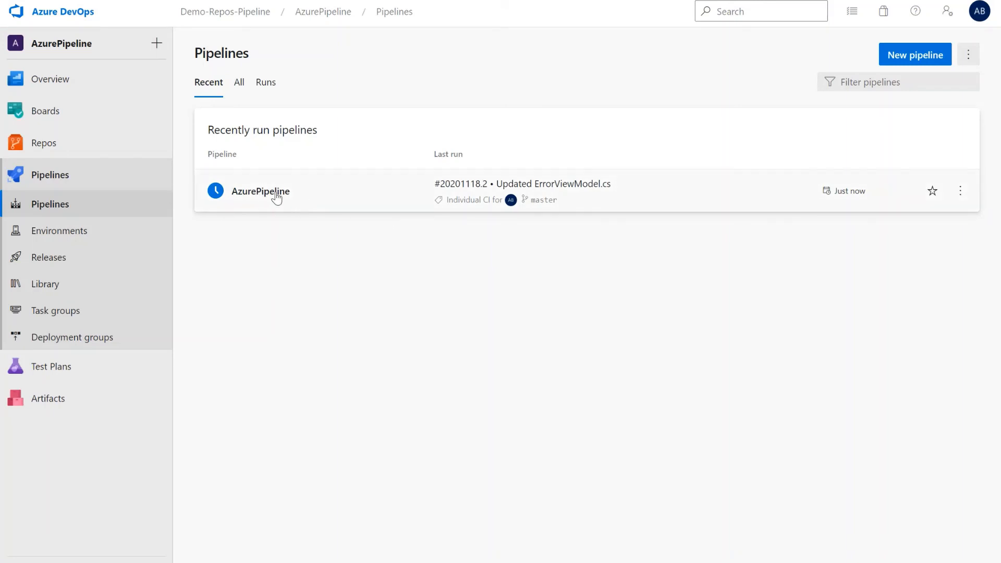
{"action": "left_click", "coordinate": [349, 205]}
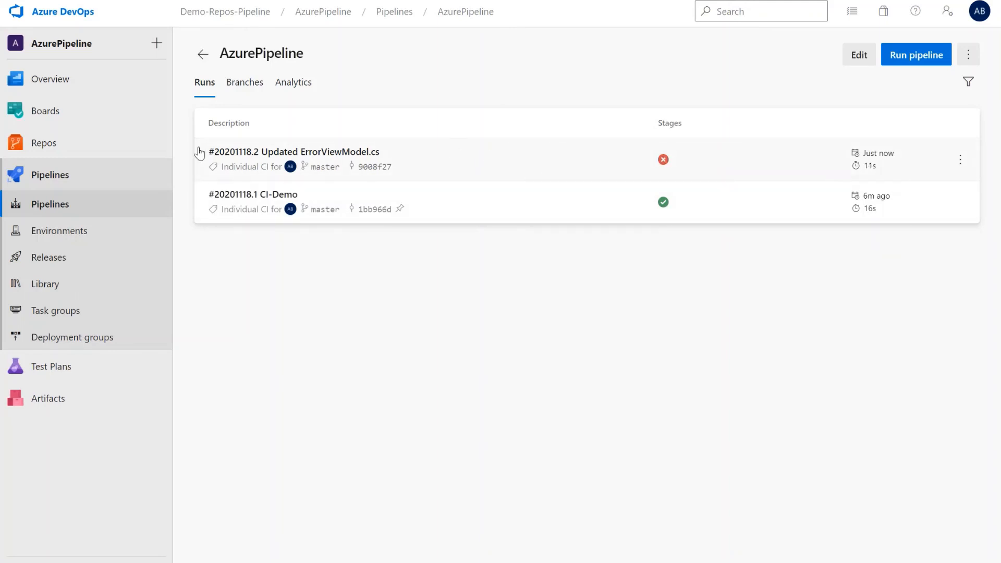
{"action": "mouse_move", "coordinate": [47, 158]}
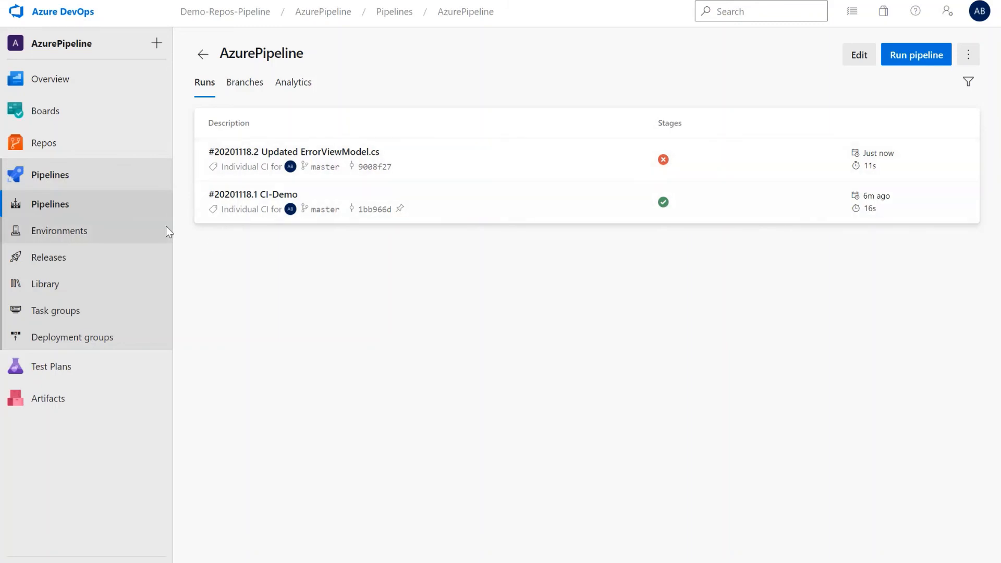
- Restore the class's missing closing brace on line 10 of ErrorViewModel.cs in the repository's Models folder
{"action": "left_click", "coordinate": [50, 150]}
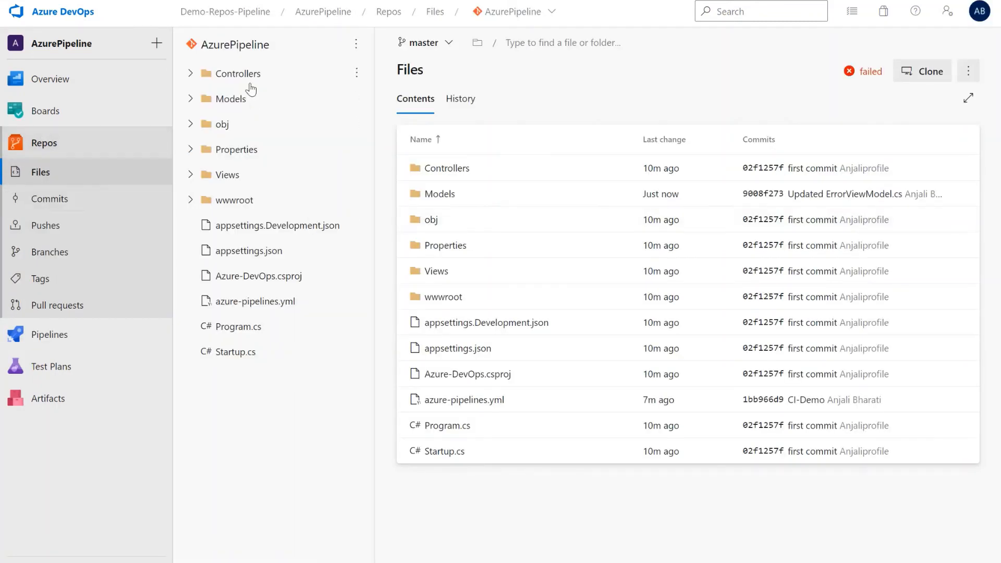
{"action": "left_click", "coordinate": [232, 103]}
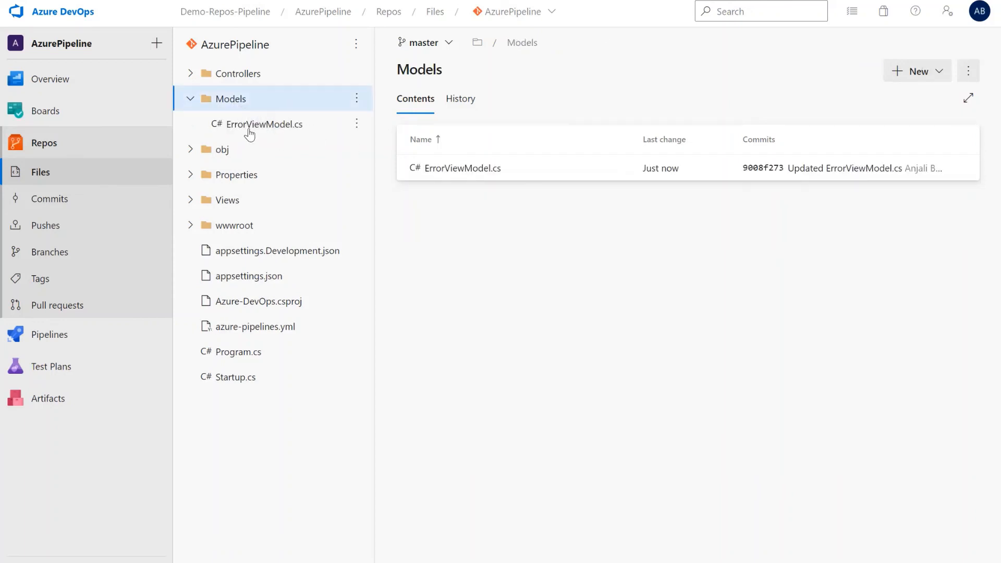
{"action": "left_click", "coordinate": [255, 125]}
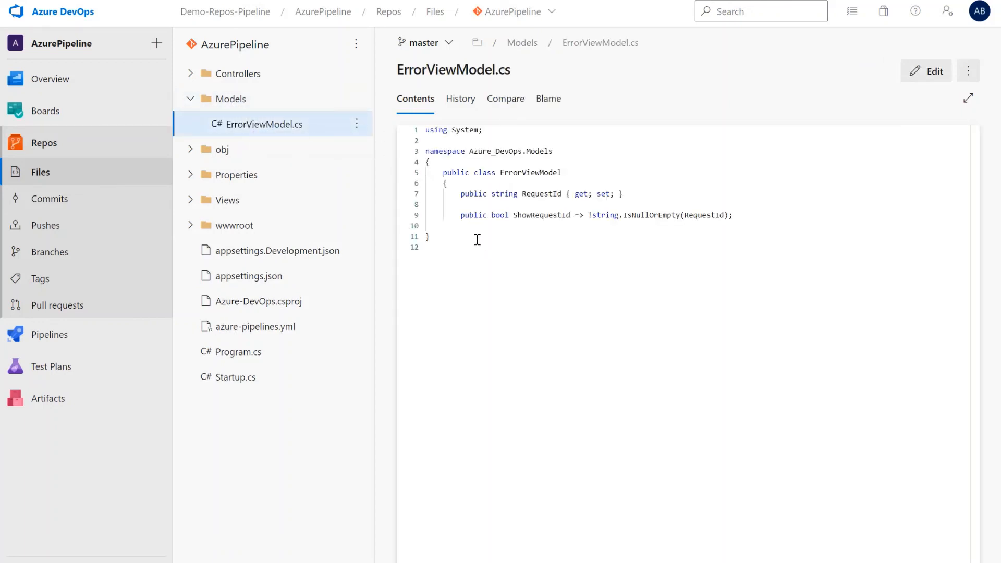
{"action": "left_click", "coordinate": [457, 231]}
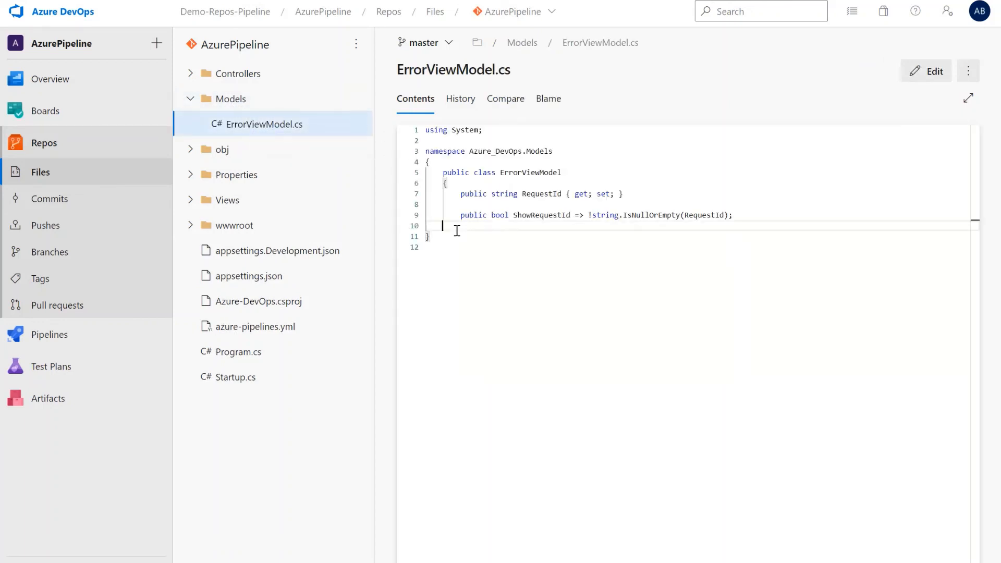
{"action": "left_click", "coordinate": [928, 74]}
{"action": "type", "text": "}"}
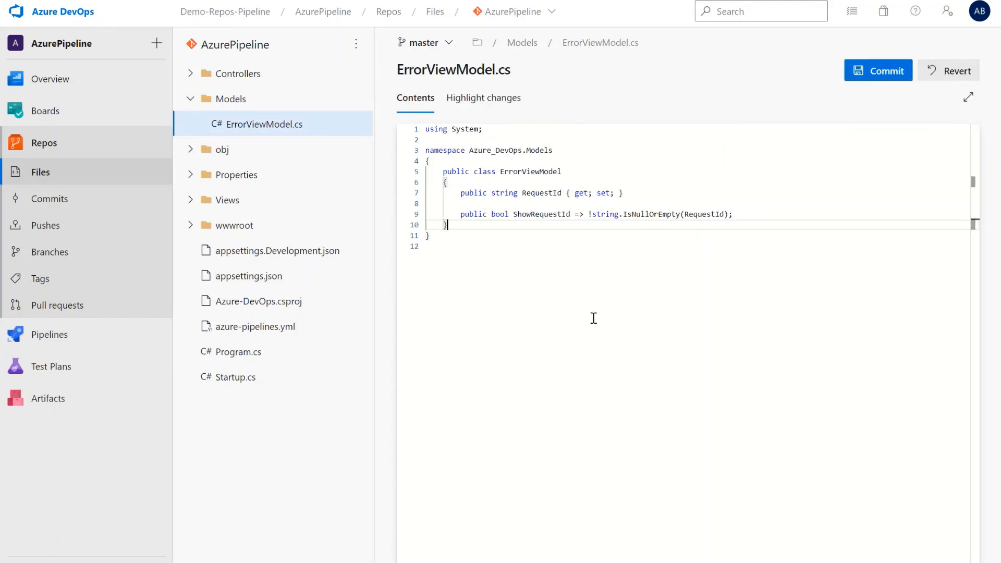
- Commit the corrected ErrorViewModel.cs to the master branch with the comment "Updated ErrorViewModel.cs"
{"action": "left_click", "coordinate": [891, 72]}
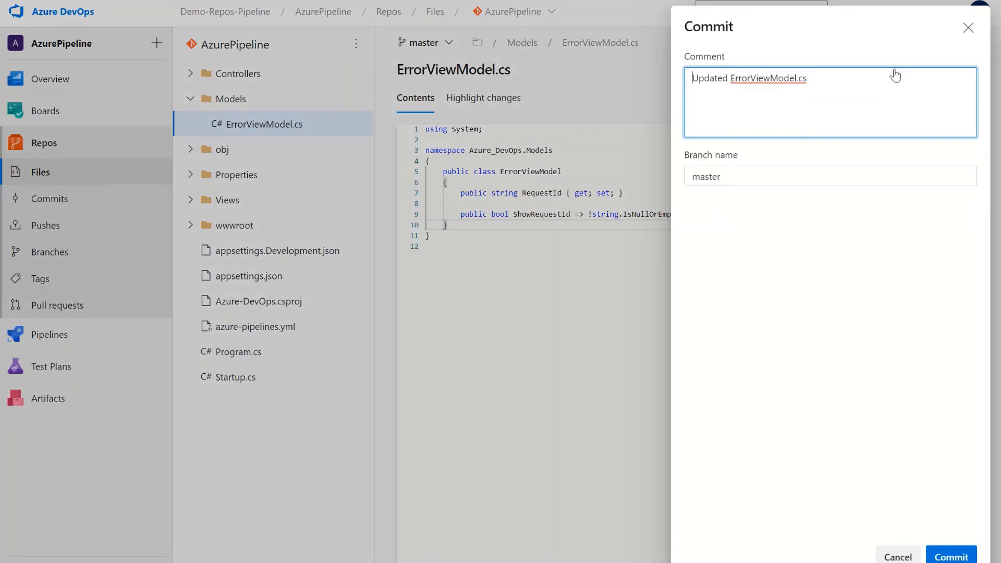
{"action": "double_click", "coordinate": [711, 78]}
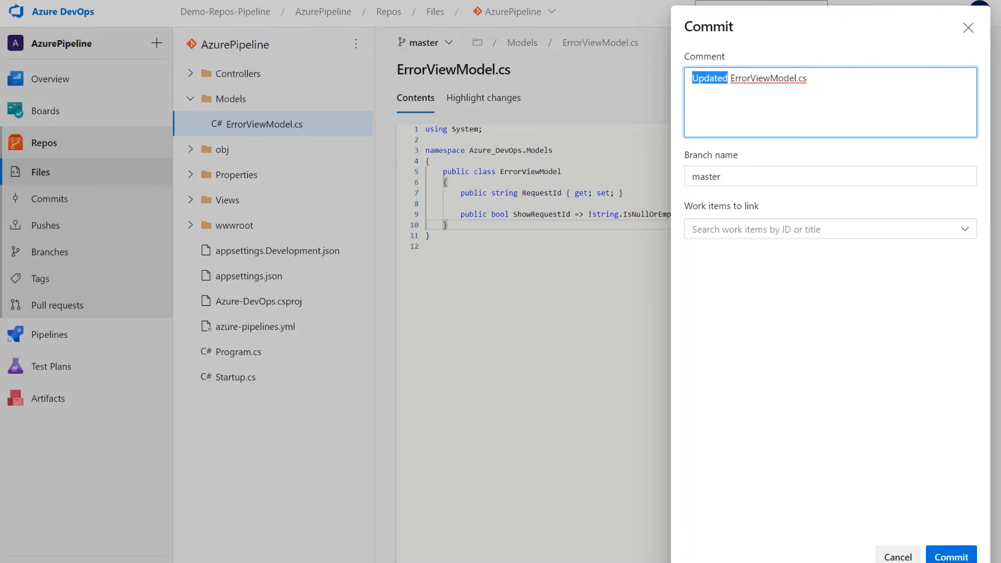
{"action": "left_click", "coordinate": [951, 556]}
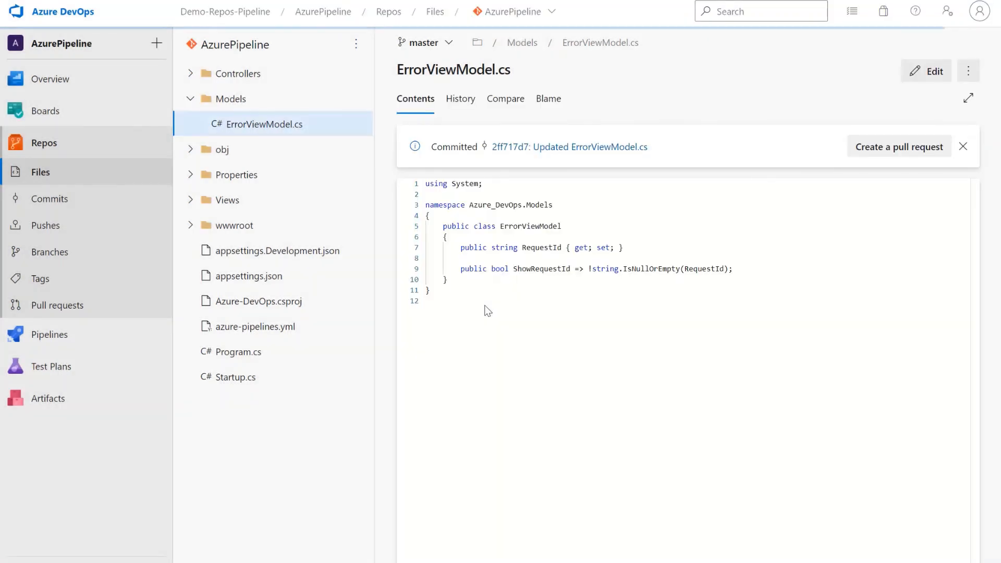
- Open AzurePipeline's list of runs to check the build triggered by the brace-fix commit
{"action": "left_click", "coordinate": [64, 338]}
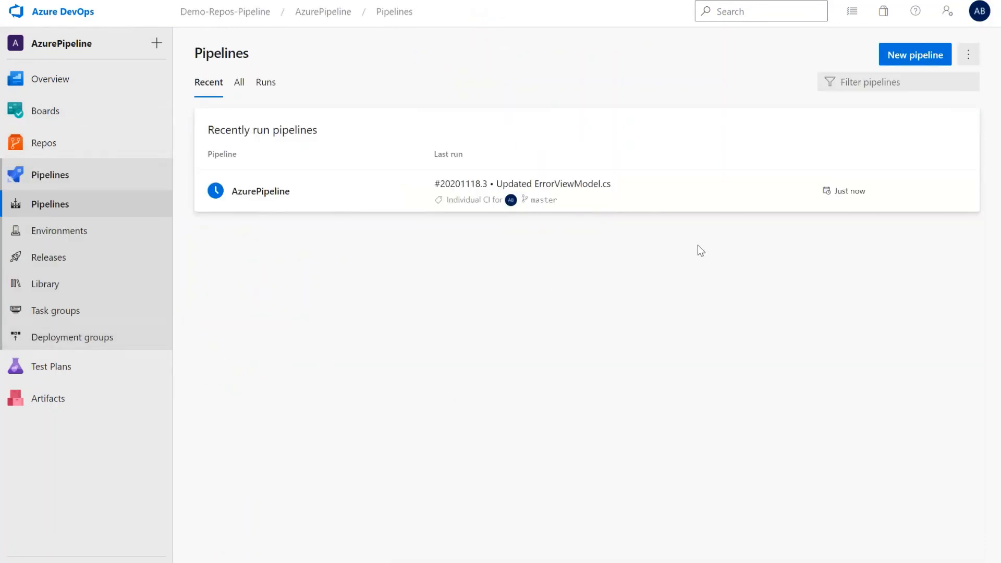
{"action": "left_click", "coordinate": [387, 202]}
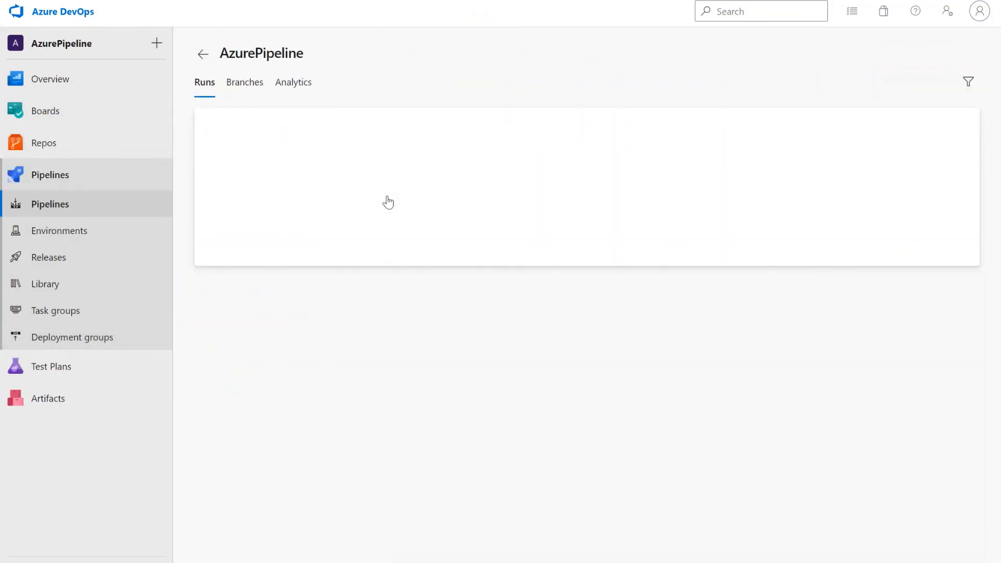